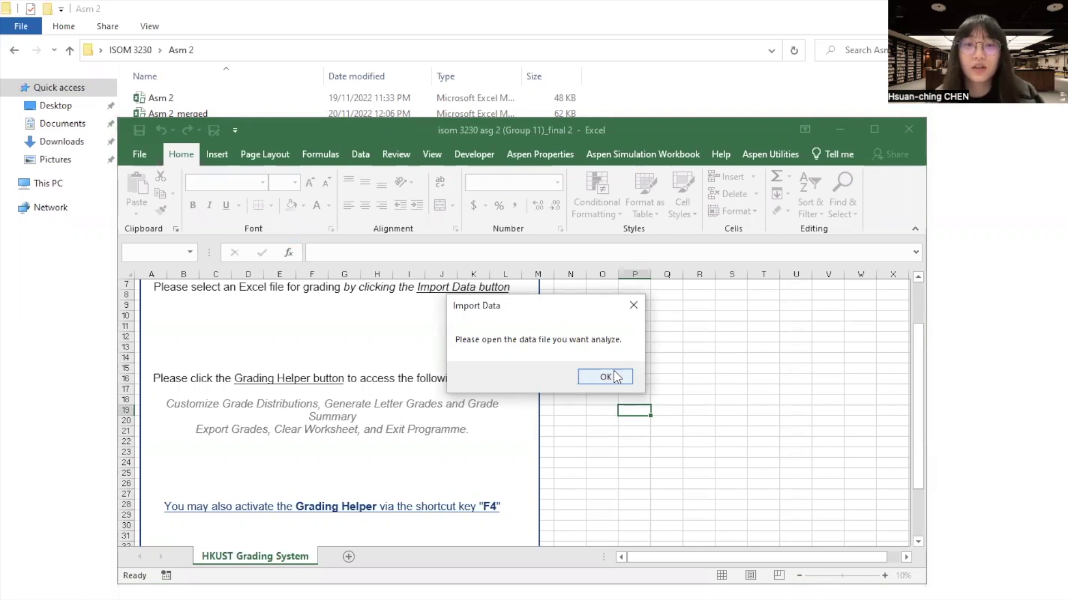
{"action": "left_click", "coordinate": [604, 377]}
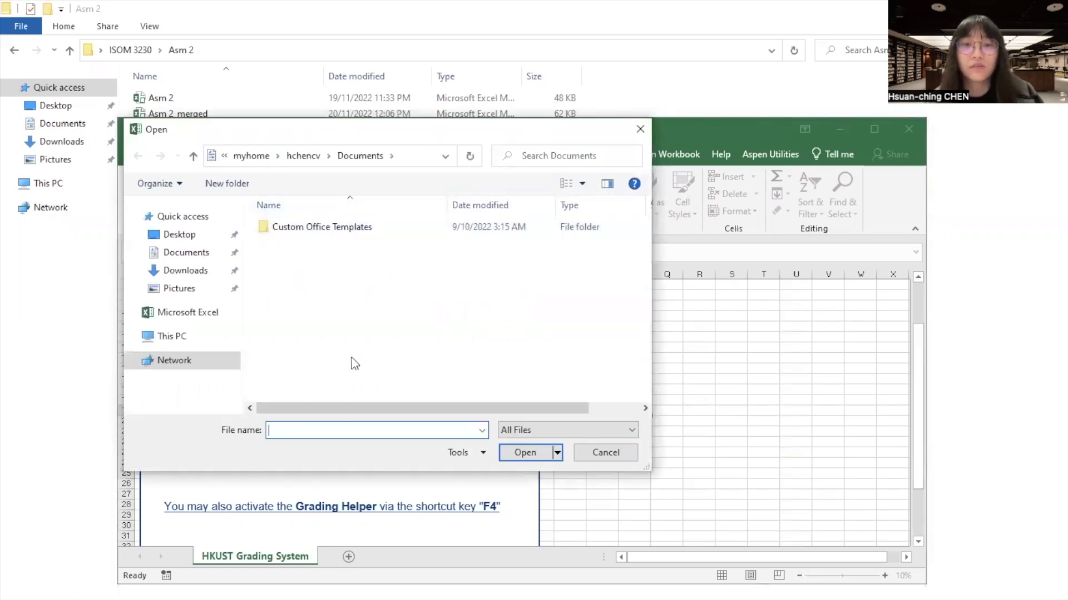
{"action": "left_click", "coordinate": [608, 449]}
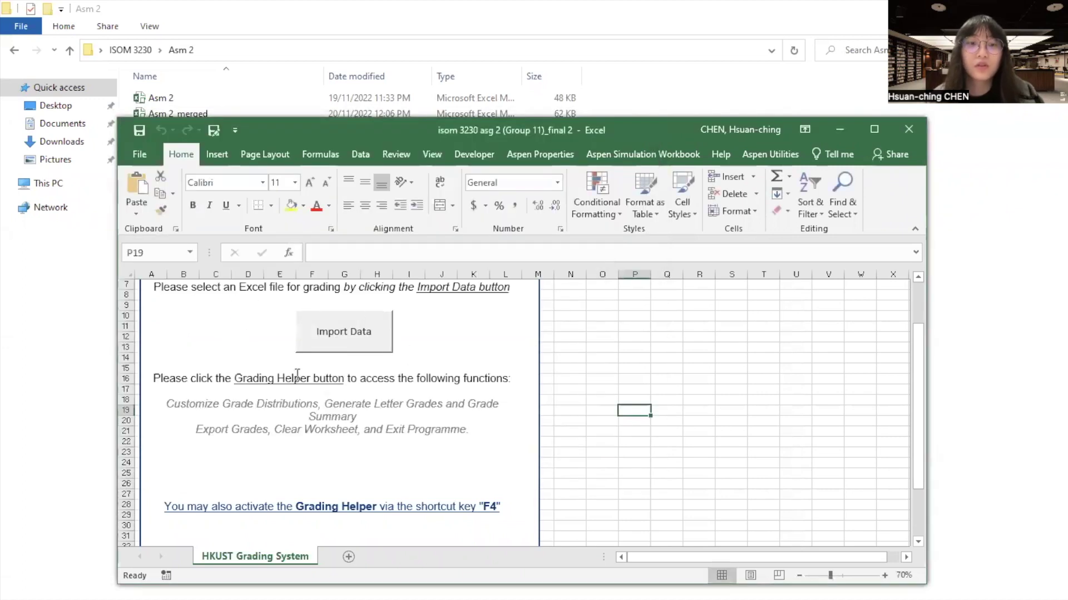
{"action": "left_click", "coordinate": [906, 130]}
{"action": "left_click", "coordinate": [606, 375]}
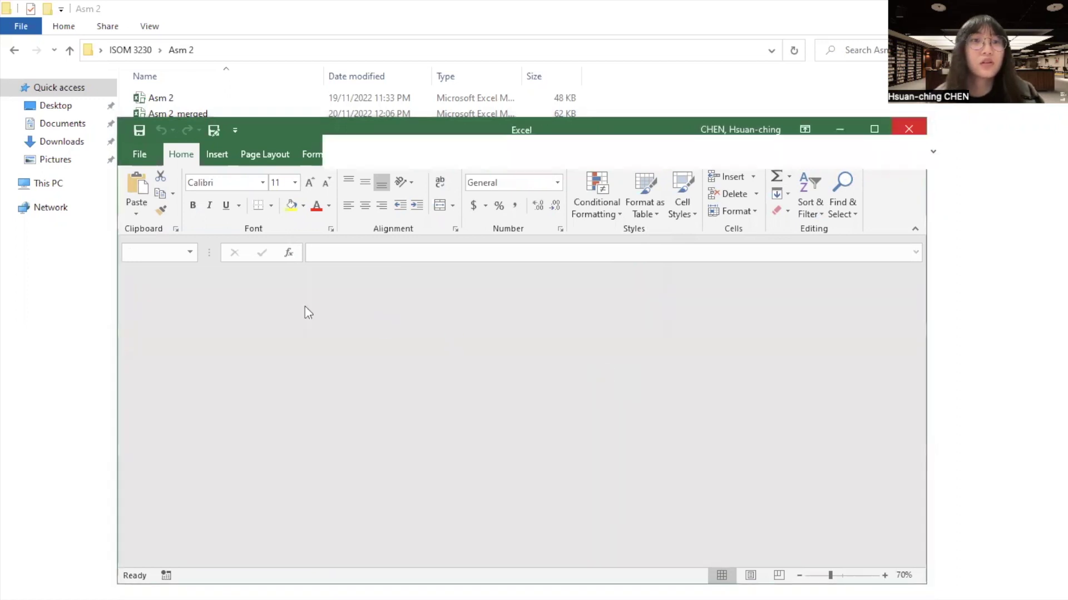
Reopen the workbook "isom 3230 asg 2 (Group 11)_final 2" and import Data_Grades_100 from the Asm 2 folder for grading
{"action": "double_click", "coordinate": [286, 163]}
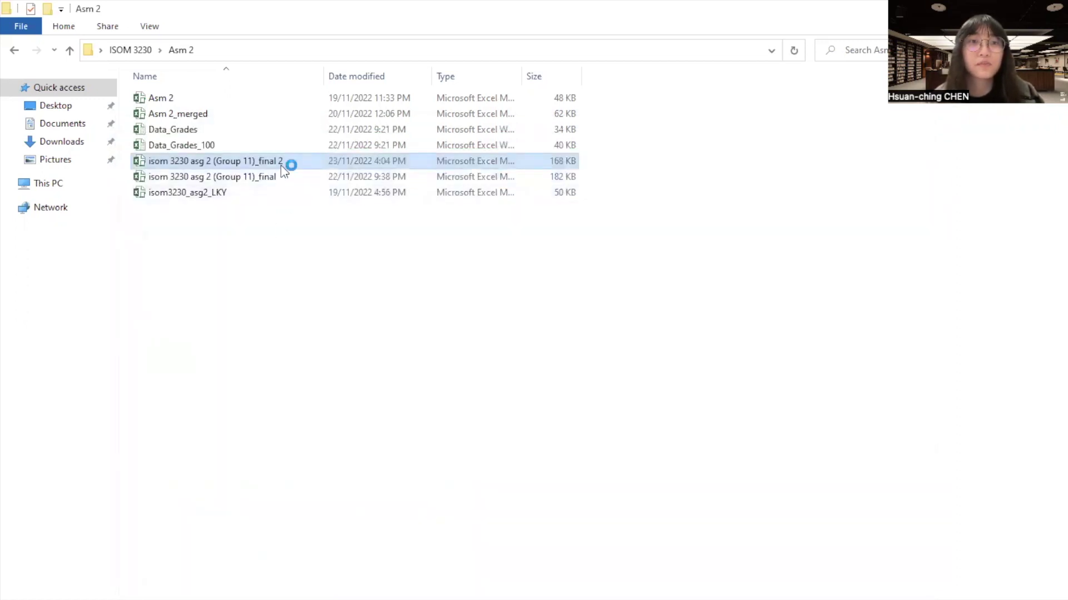
{"action": "left_click", "coordinate": [603, 378]}
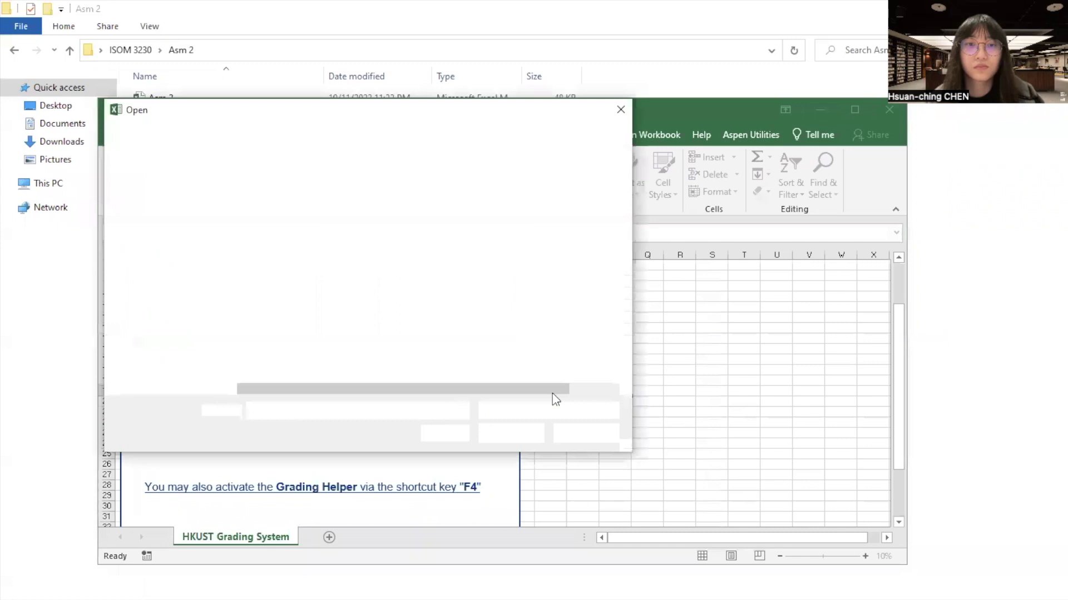
{"action": "left_click", "coordinate": [161, 215]}
{"action": "double_click", "coordinate": [346, 208]}
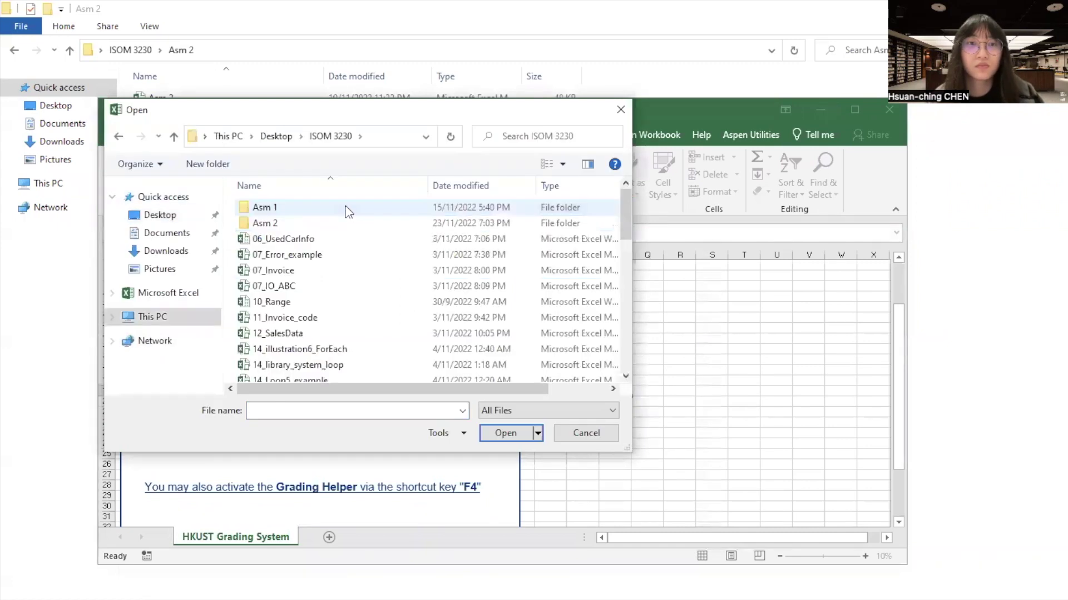
{"action": "double_click", "coordinate": [320, 223]}
{"action": "double_click", "coordinate": [310, 254]}
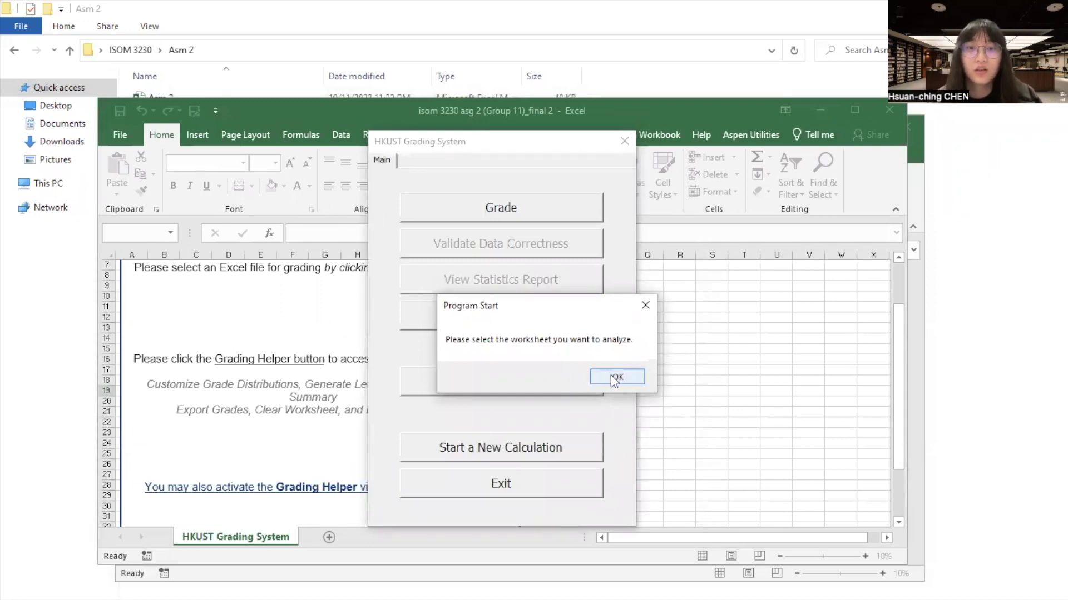
{"action": "left_click", "coordinate": [614, 380]}
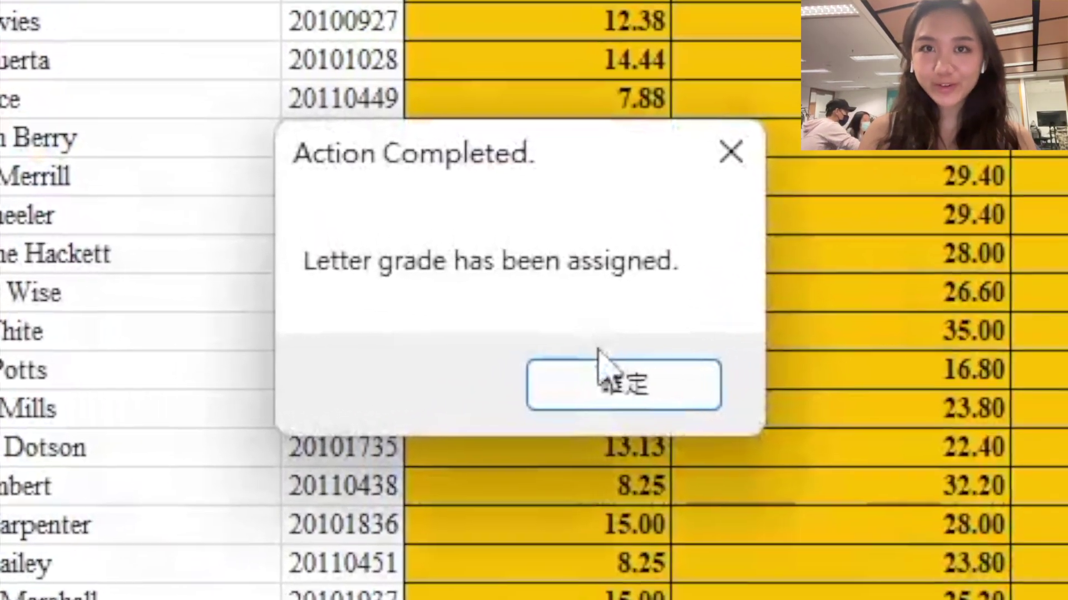
Dismiss the completion message and examine the highlighted Differences cells at the grade boundaries, from the last student up to row 28
{"action": "left_click", "coordinate": [628, 383]}
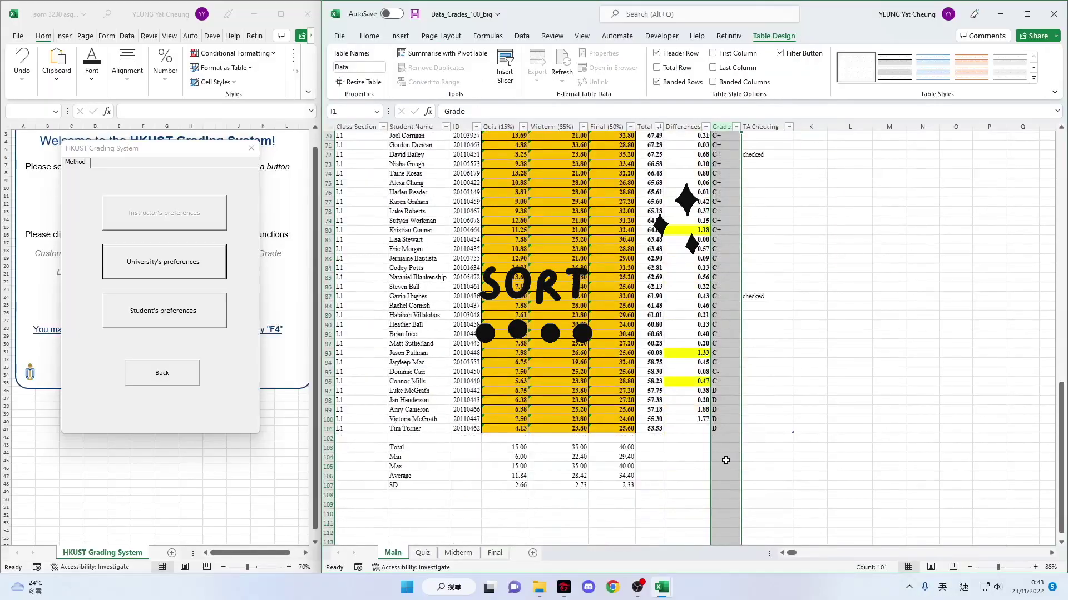
{"action": "left_click", "coordinate": [715, 429]}
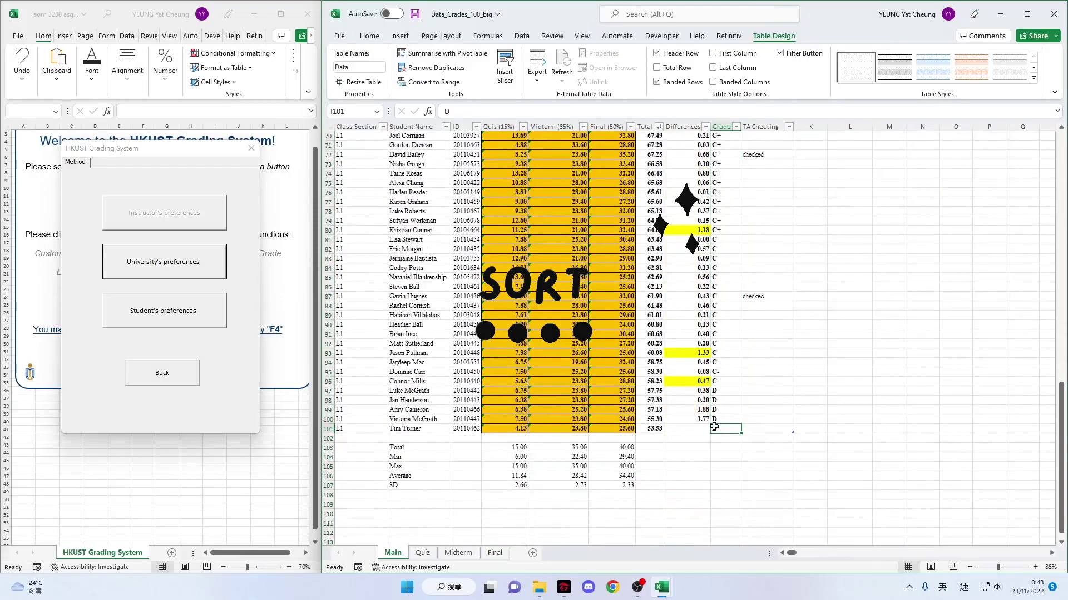
{"action": "left_click", "coordinate": [699, 382]}
{"action": "left_click", "coordinate": [705, 353]}
{"action": "left_click", "coordinate": [704, 230]}
{"action": "scroll", "coordinate": [701, 222], "scroll_direction": "up", "scroll_amount": 5}
{"action": "left_click", "coordinate": [694, 191]}
{"action": "left_click", "coordinate": [695, 164]}
{"action": "scroll", "coordinate": [695, 167], "scroll_direction": "up", "scroll_amount": 6}
{"action": "left_click", "coordinate": [699, 211]}
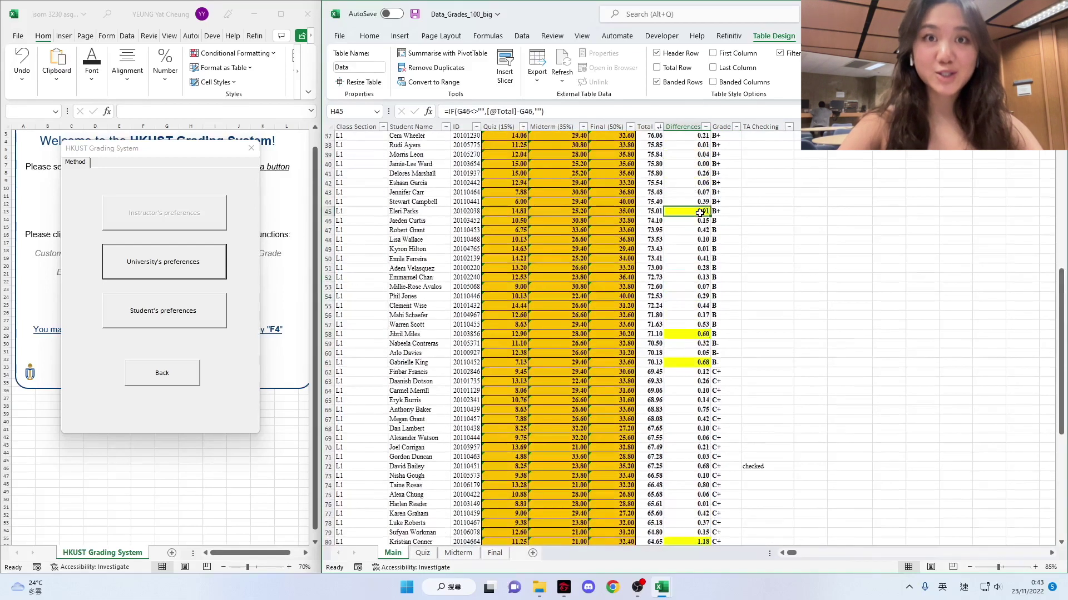
{"action": "scroll", "coordinate": [699, 217], "scroll_direction": "up", "scroll_amount": 7}
{"action": "left_click", "coordinate": [699, 250]}
{"action": "scroll", "coordinate": [700, 252], "scroll_direction": "up", "scroll_amount": 5}
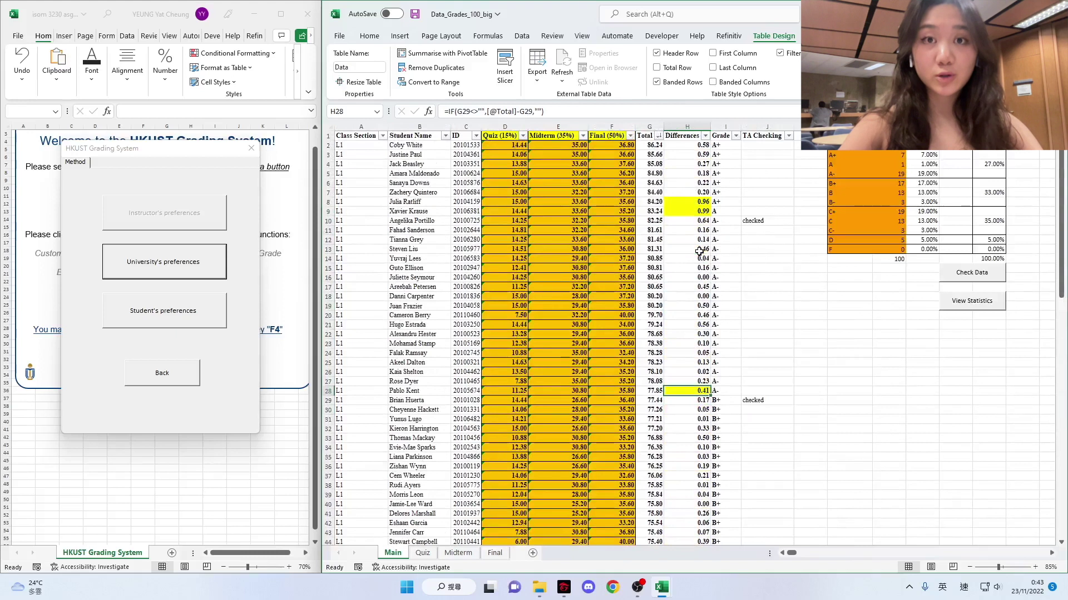
Return to the last student's grade and review the highlighted Differences cells again, going up to row 8
{"action": "scroll", "coordinate": [695, 278], "scroll_direction": "down", "scroll_amount": 20}
{"action": "left_click", "coordinate": [713, 429]}
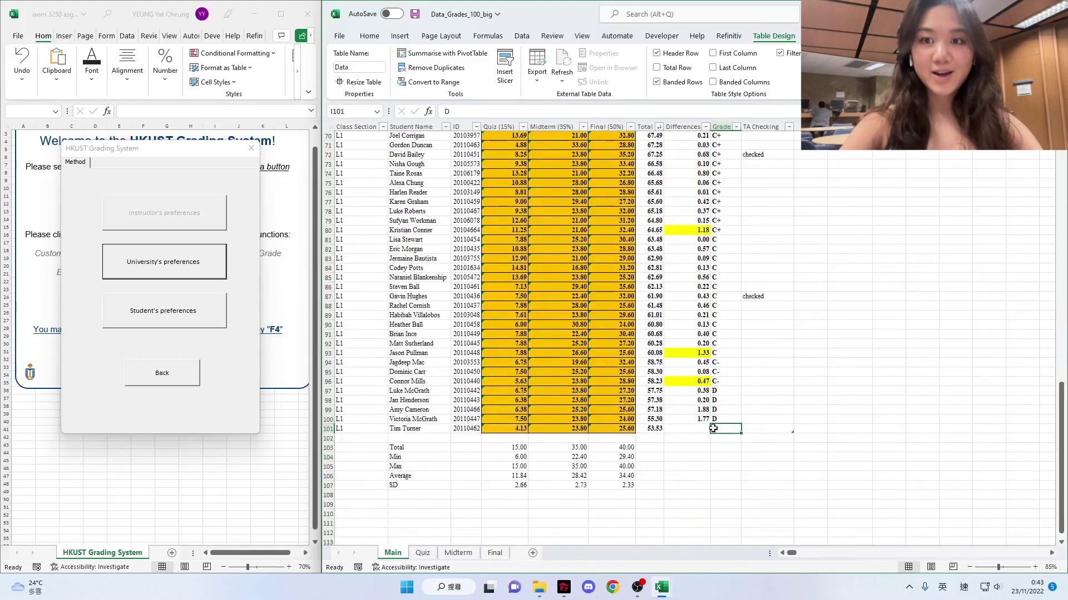
{"action": "left_click", "coordinate": [698, 382]}
{"action": "left_click", "coordinate": [703, 353]}
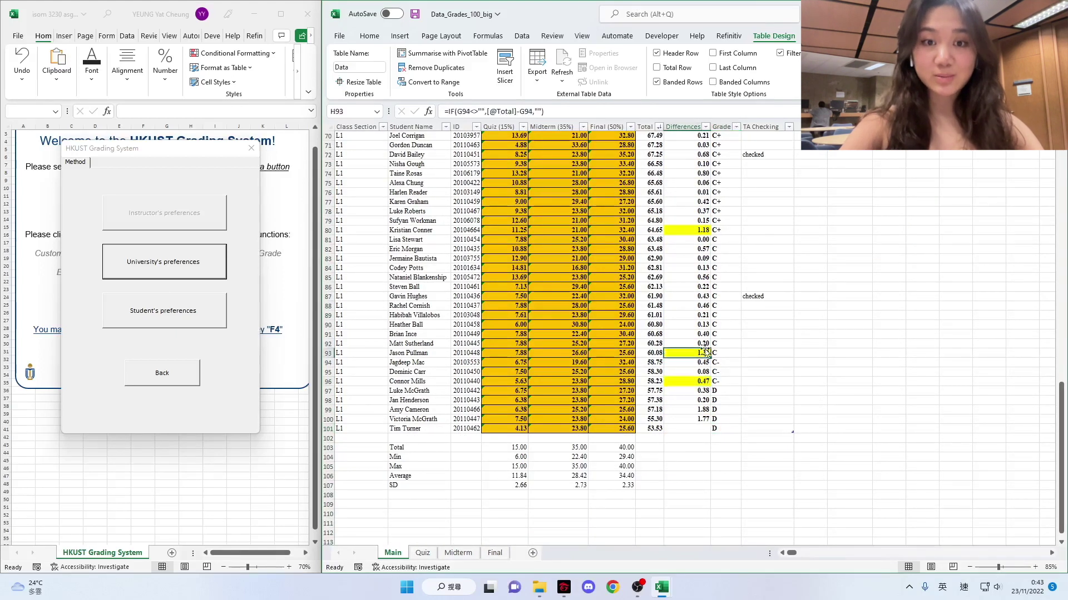
{"action": "left_click", "coordinate": [705, 231]}
{"action": "scroll", "coordinate": [702, 223], "scroll_direction": "up", "scroll_amount": 5}
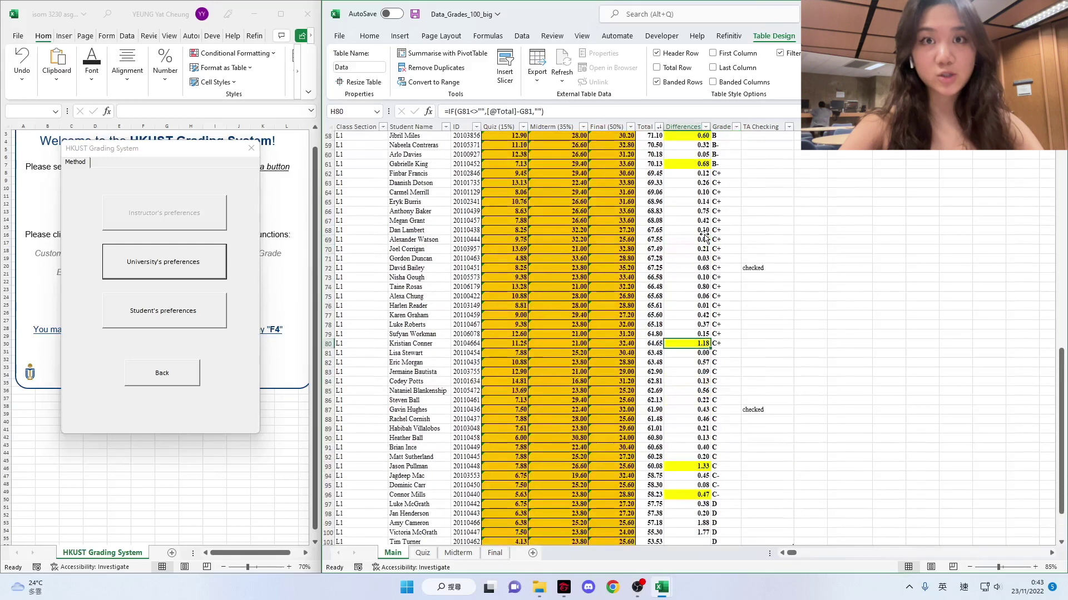
{"action": "left_click", "coordinate": [694, 211]}
{"action": "left_click", "coordinate": [694, 192]}
{"action": "left_click", "coordinate": [692, 164]}
{"action": "scroll", "coordinate": [691, 183], "scroll_direction": "up", "scroll_amount": 4}
{"action": "scroll", "coordinate": [691, 182], "scroll_direction": "up", "scroll_amount": 2}
{"action": "left_click", "coordinate": [698, 265]}
{"action": "left_click", "coordinate": [699, 211]}
{"action": "scroll", "coordinate": [699, 213], "scroll_direction": "up", "scroll_amount": 4}
{"action": "scroll", "coordinate": [699, 213], "scroll_direction": "up", "scroll_amount": 3}
{"action": "left_click", "coordinate": [699, 249]}
{"action": "scroll", "coordinate": [699, 250], "scroll_direction": "up", "scroll_amount": 5}
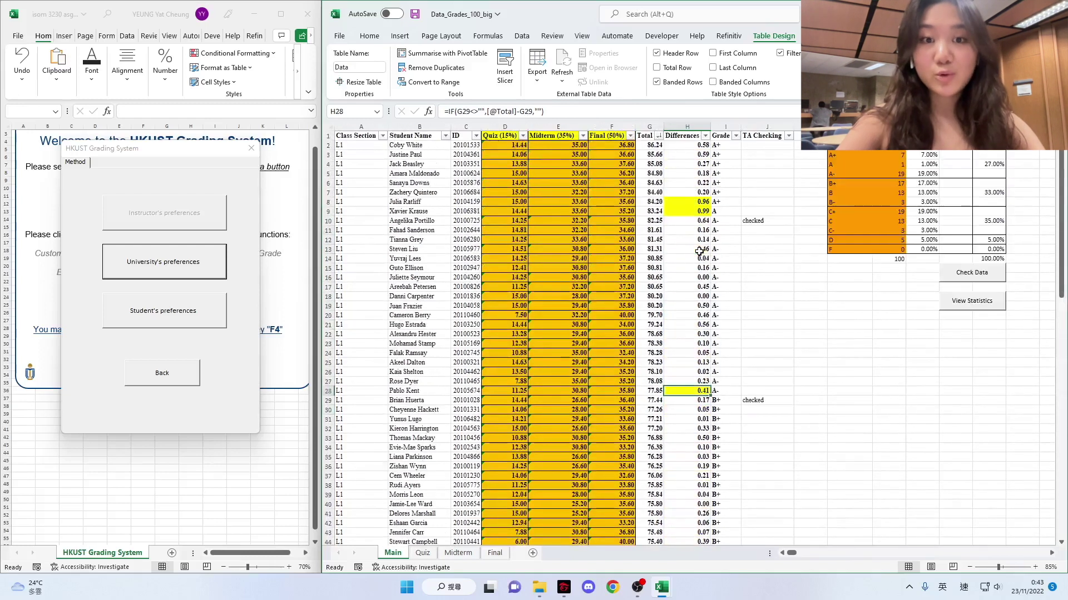
{"action": "left_click", "coordinate": [692, 202]}
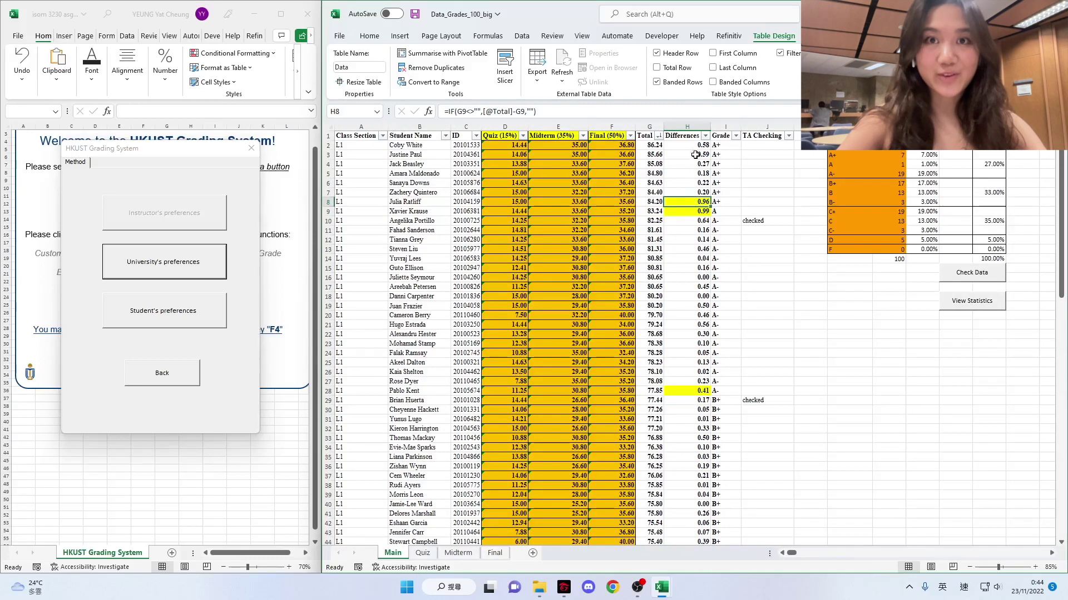
Assign the letter grades according to the university's preferences
{"action": "left_click", "coordinate": [889, 325]}
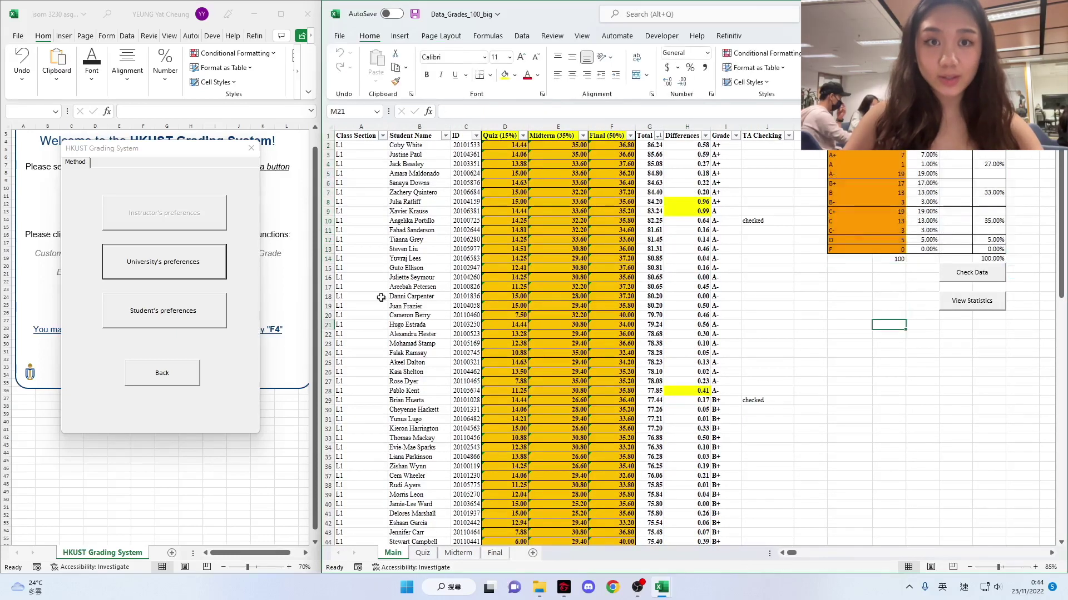
{"action": "left_click", "coordinate": [142, 260]}
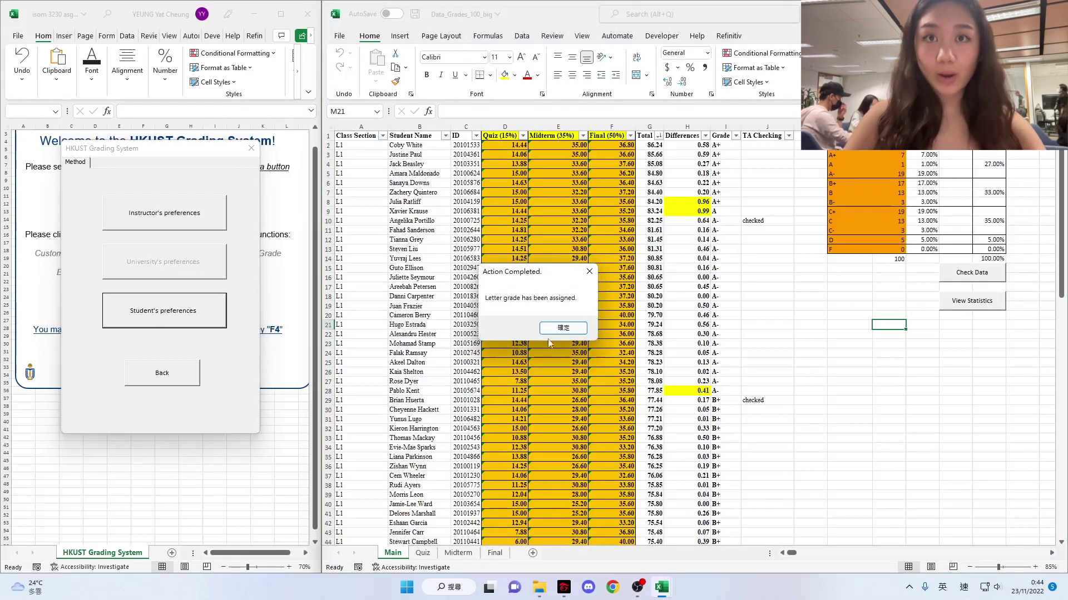
{"action": "left_click", "coordinate": [552, 332]}
Assign the letter grades by the student's preferences, with an A range of 35, a B range of 35 and a C range of 10
{"action": "left_click", "coordinate": [209, 324]}
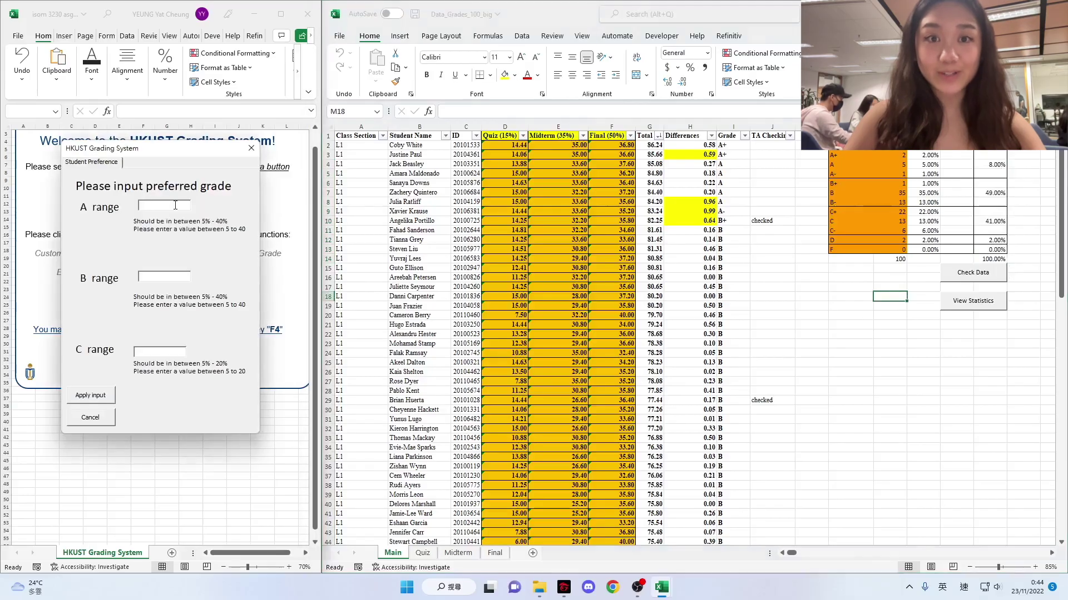
{"action": "type", "text": "35"}
{"action": "key", "text": "Tab"}
{"action": "type", "text": "10"}
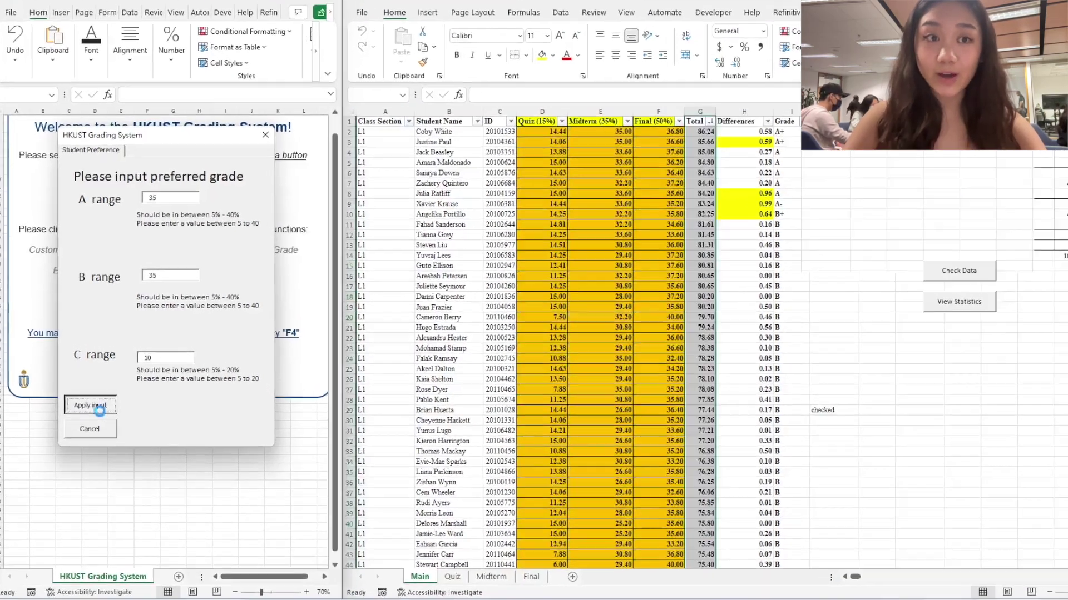
{"action": "left_click", "coordinate": [98, 400]}
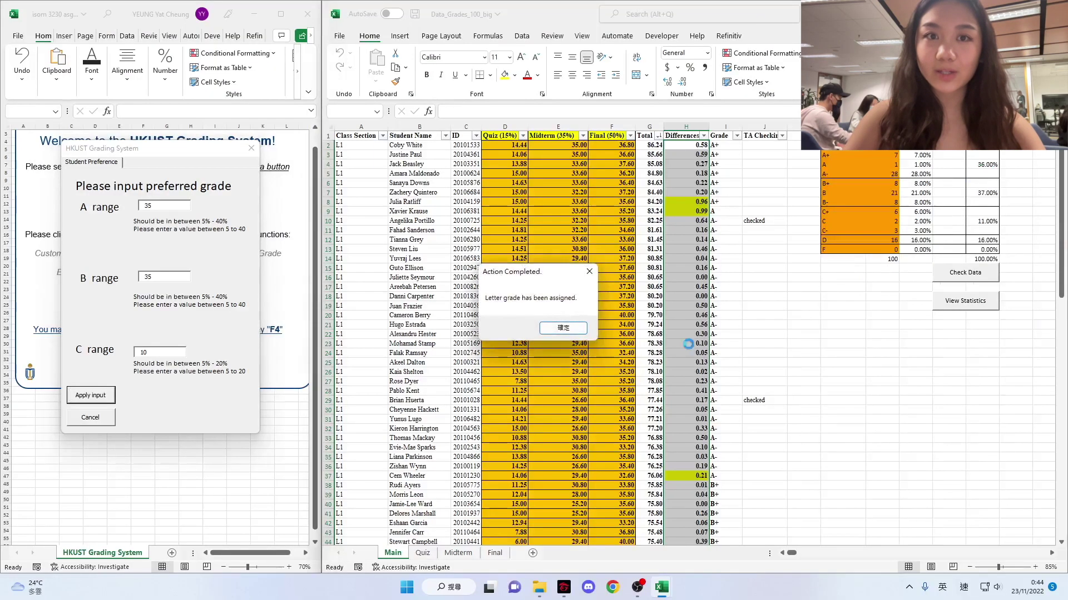
{"action": "left_click", "coordinate": [562, 328]}
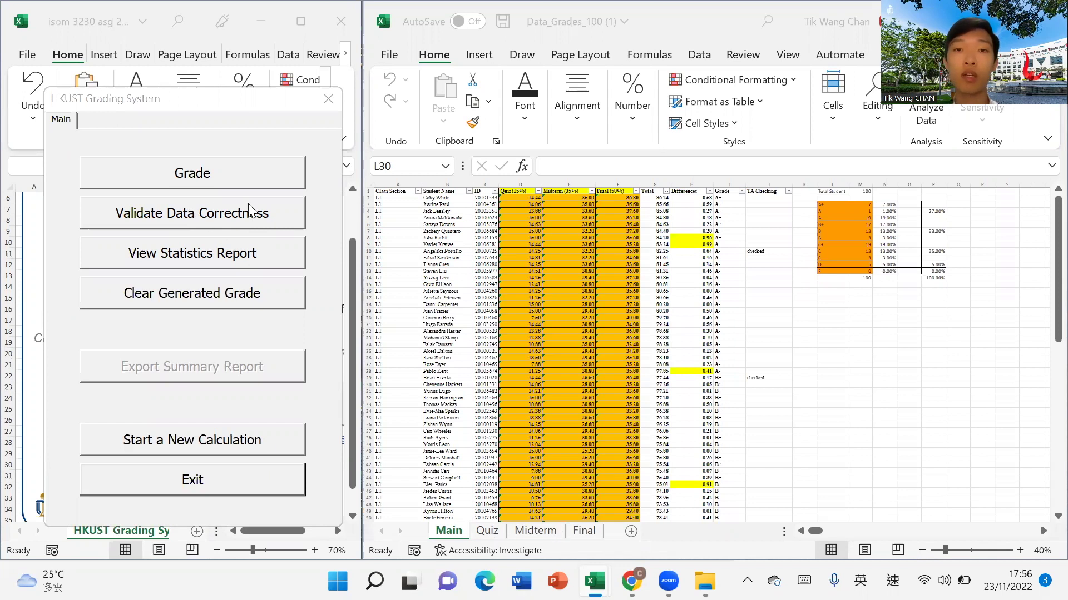
Set the first student's Midterm score in E2 to 0 and validate the data correctness
{"action": "left_click", "coordinate": [566, 198]}
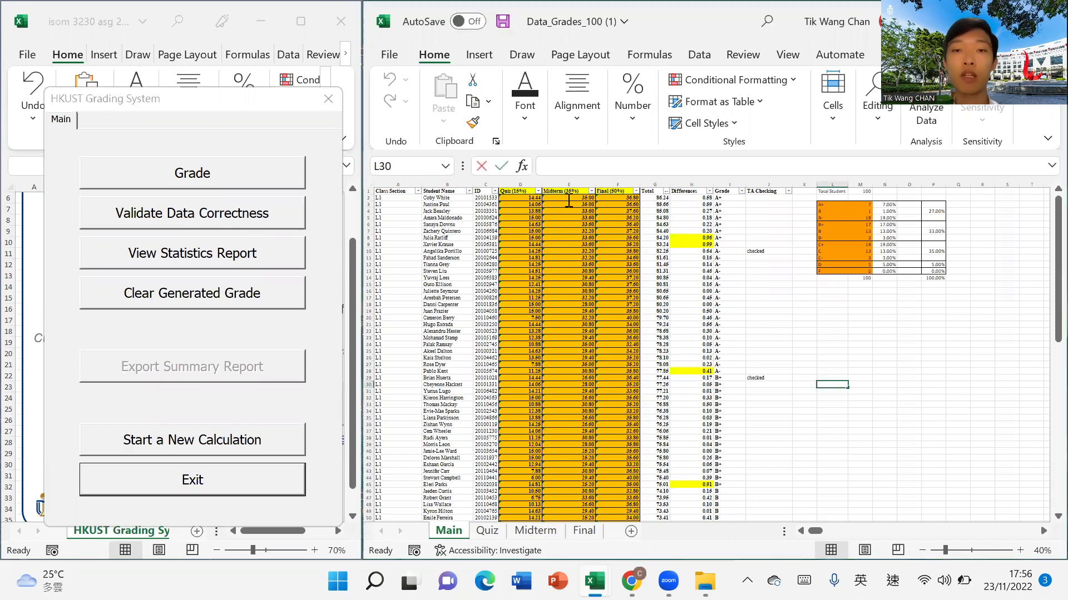
{"action": "type", "text": "0"}
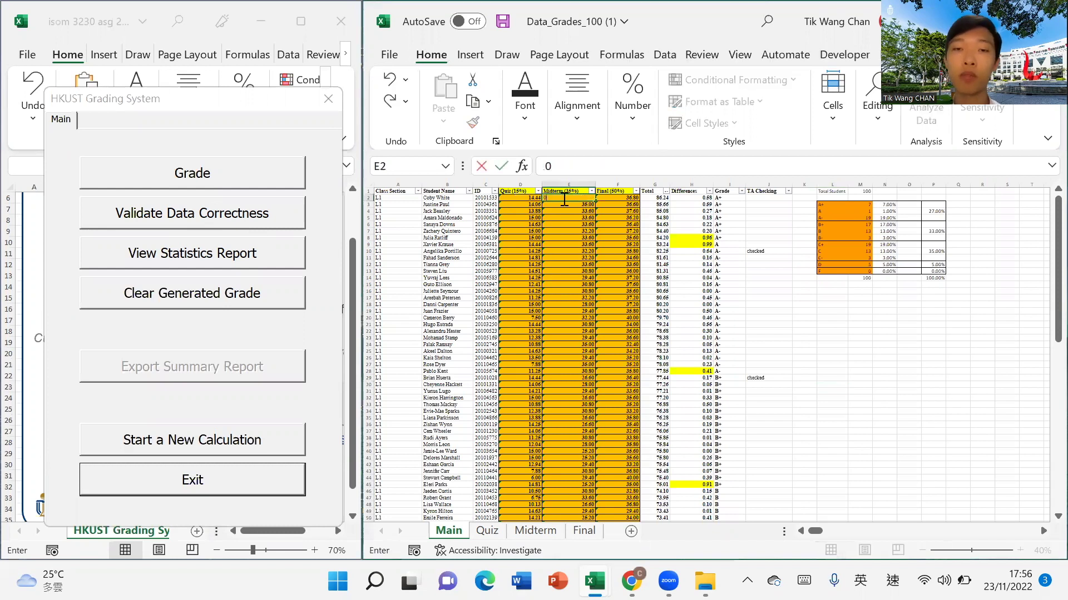
{"action": "key", "text": "Return"}
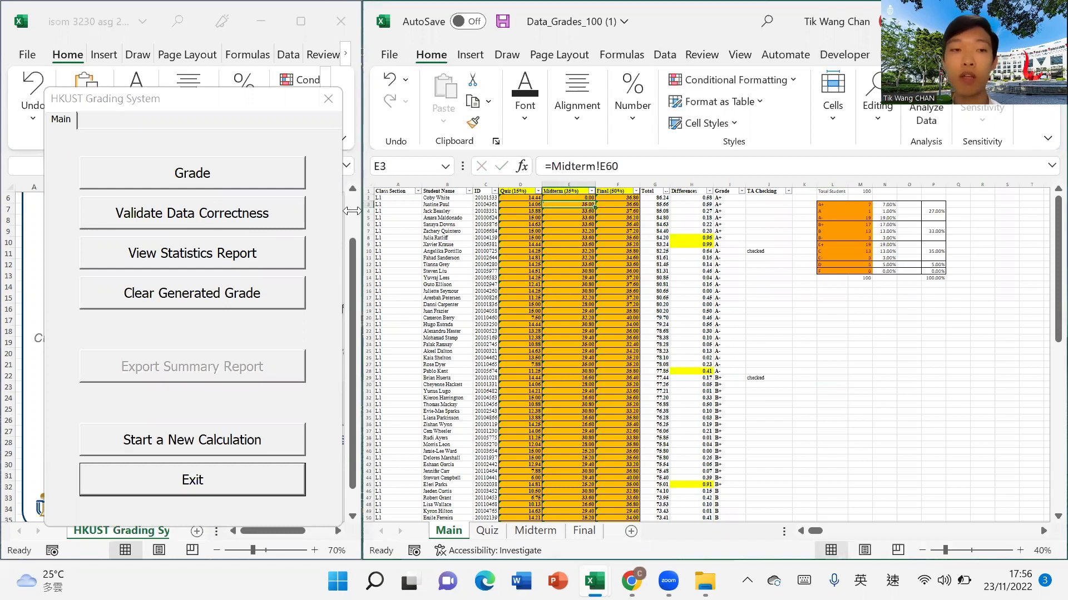
{"action": "left_click", "coordinate": [264, 217]}
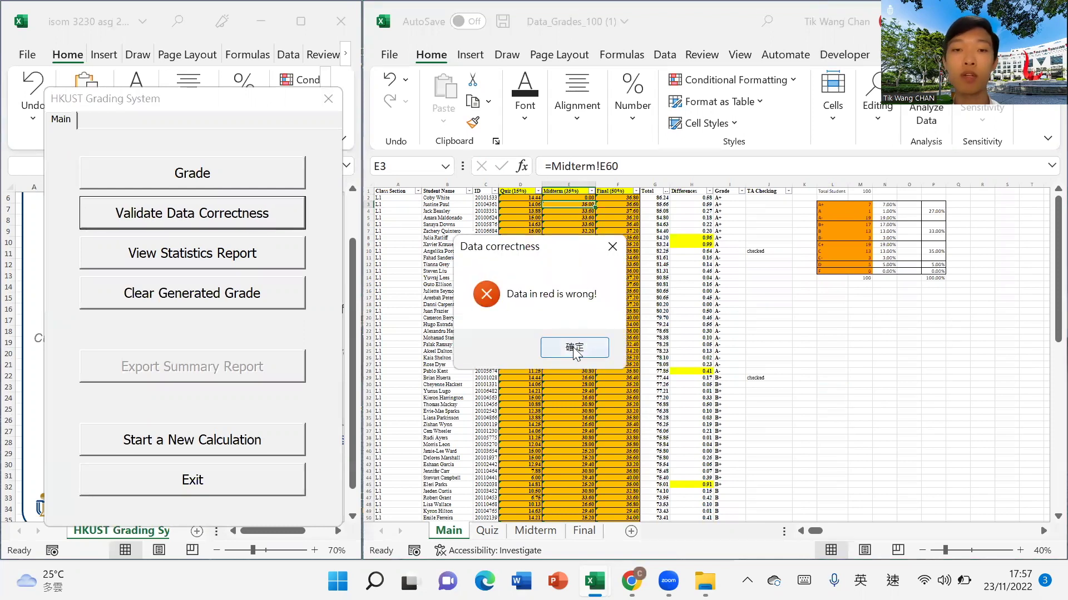
{"action": "left_click", "coordinate": [575, 350]}
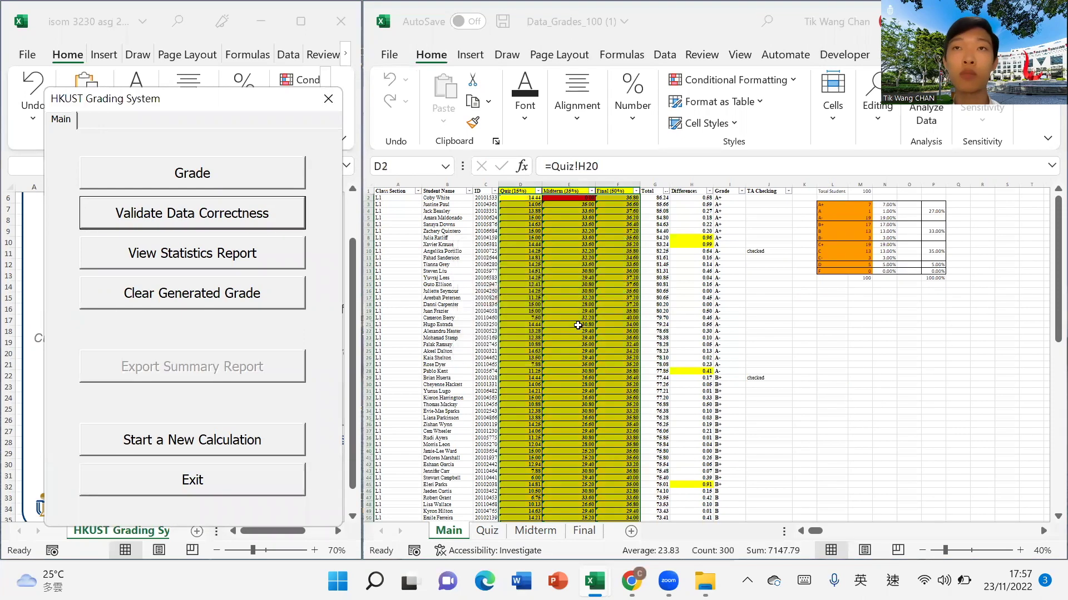
Correct the first student's Midterm score in E2 to 35 and rerun the data correctness validation
{"action": "left_click", "coordinate": [651, 334]}
{"action": "left_click", "coordinate": [554, 198]}
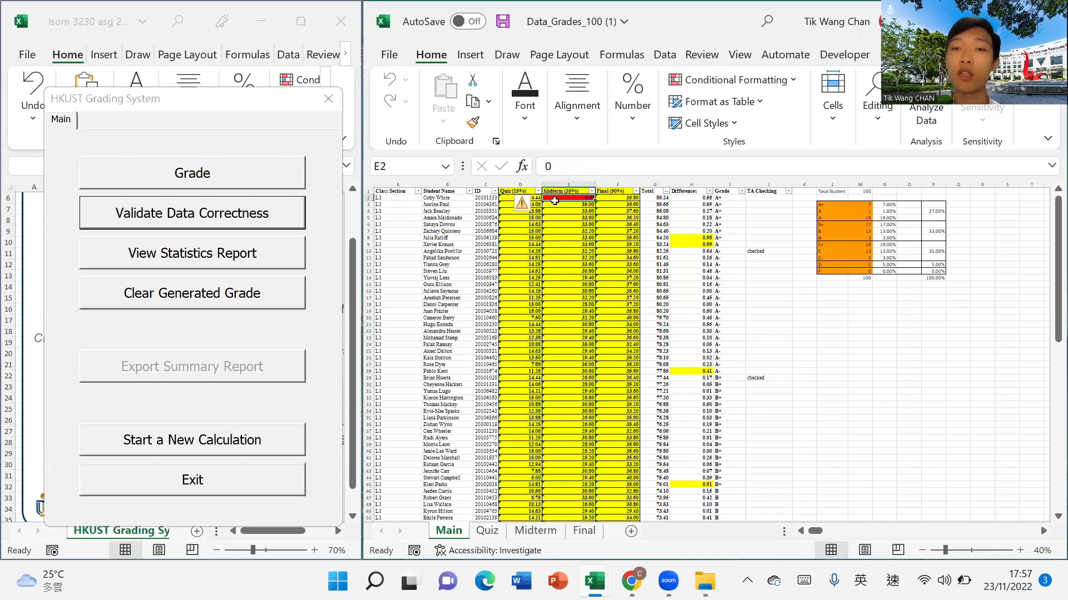
{"action": "type", "text": "35"}
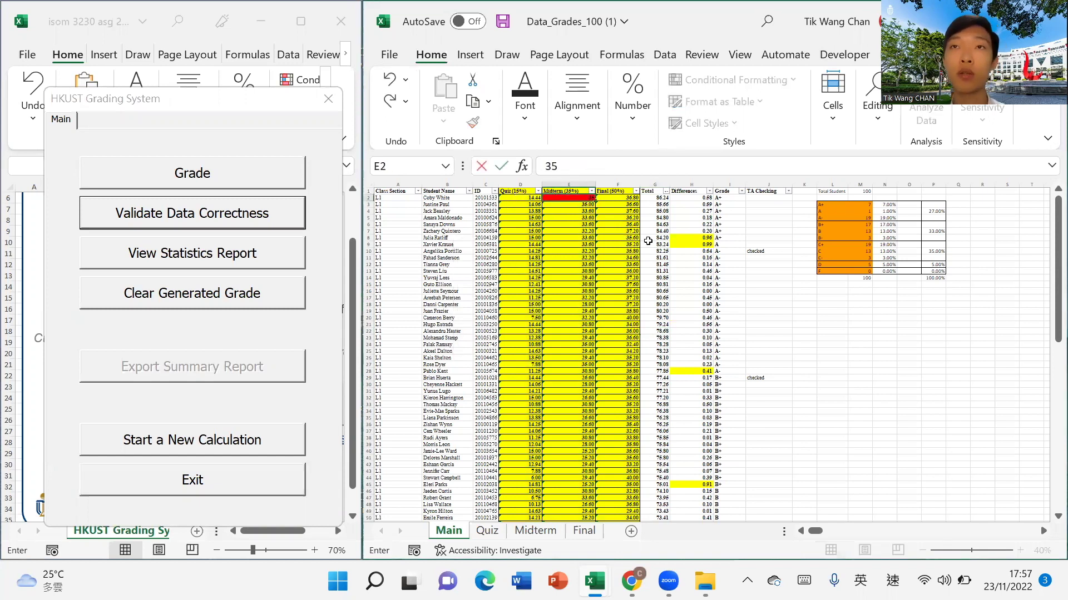
{"action": "key", "text": "Return"}
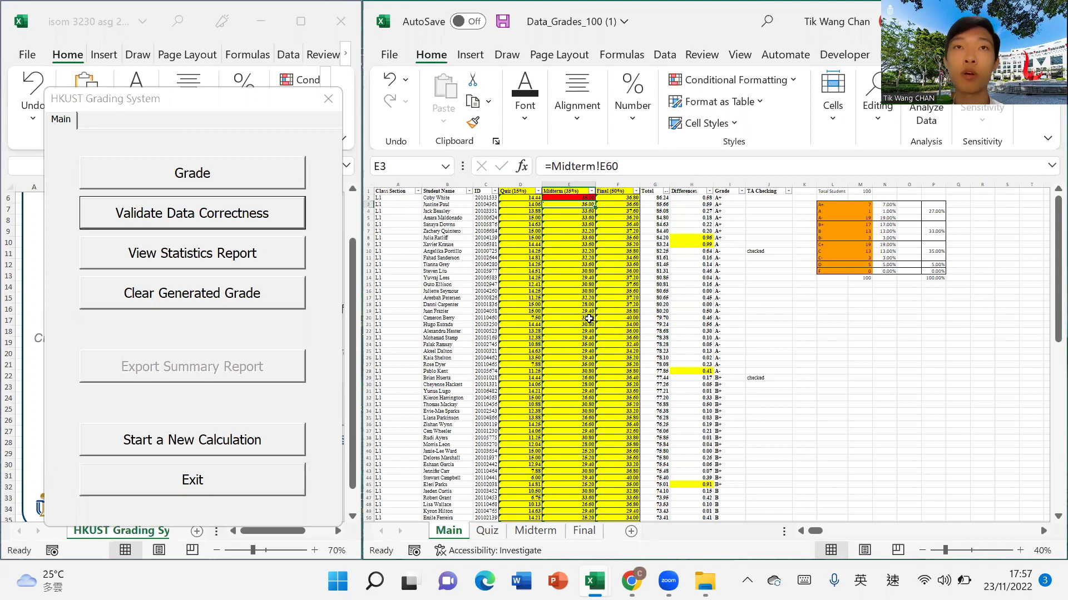
{"action": "left_click", "coordinate": [229, 219]}
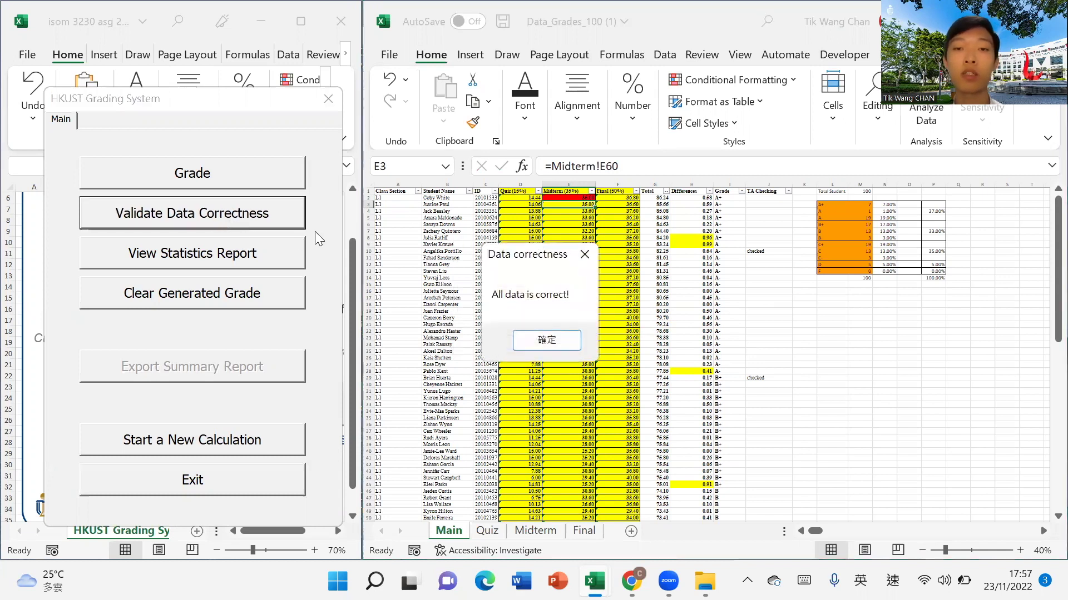
{"action": "left_click", "coordinate": [546, 339]}
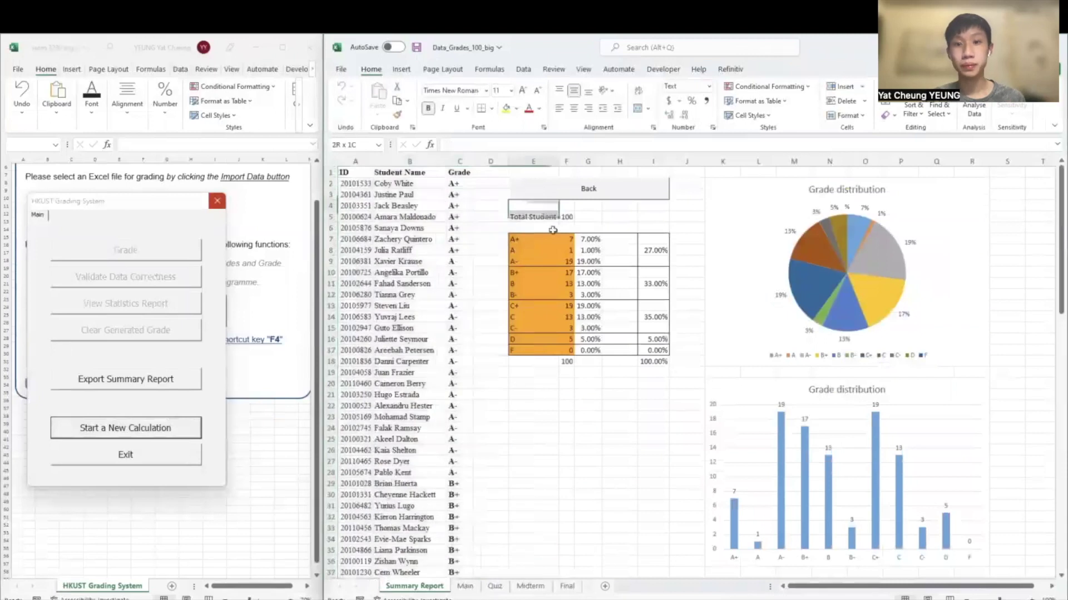
Examine the pie chart and the column chart of the grade distribution on the Summary Report sheet
{"action": "left_click", "coordinate": [739, 255]}
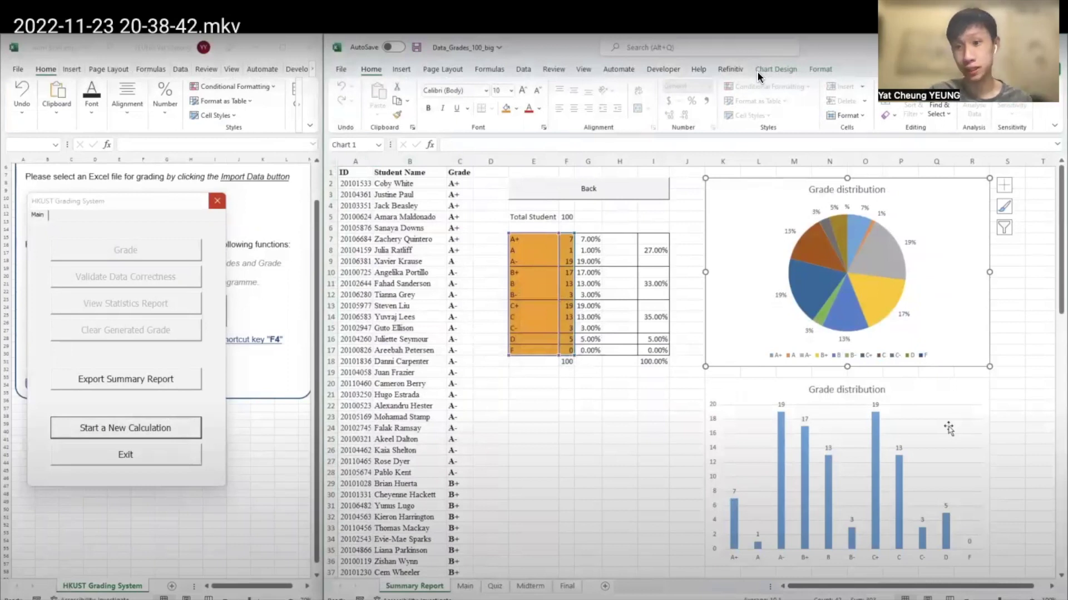
{"action": "left_click", "coordinate": [948, 428]}
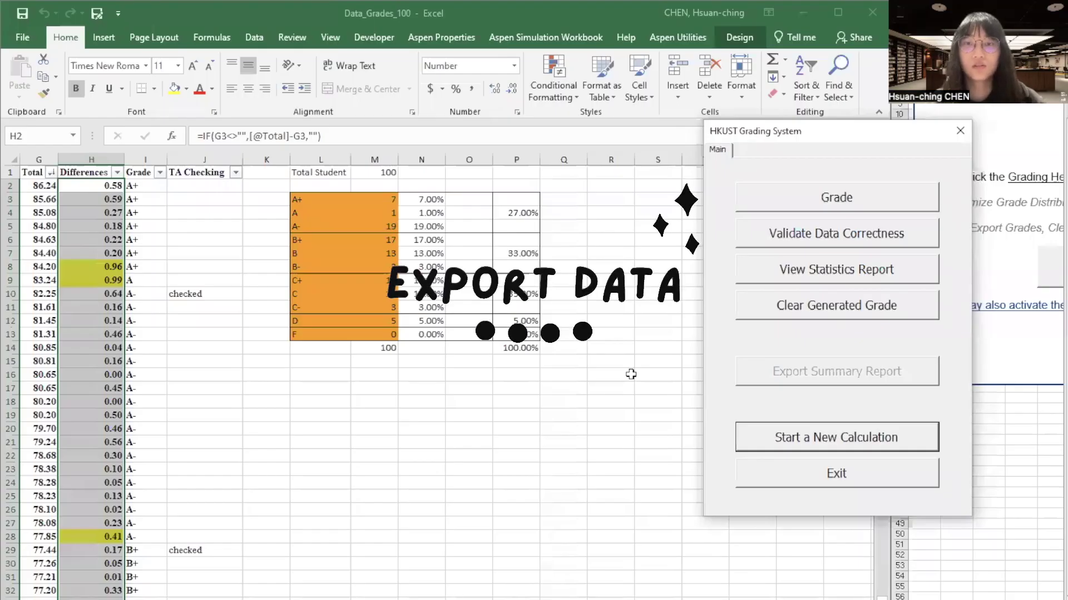
View the statistics report and export the summary report to the Desktop with the file name Report
{"action": "left_click", "coordinate": [822, 272]}
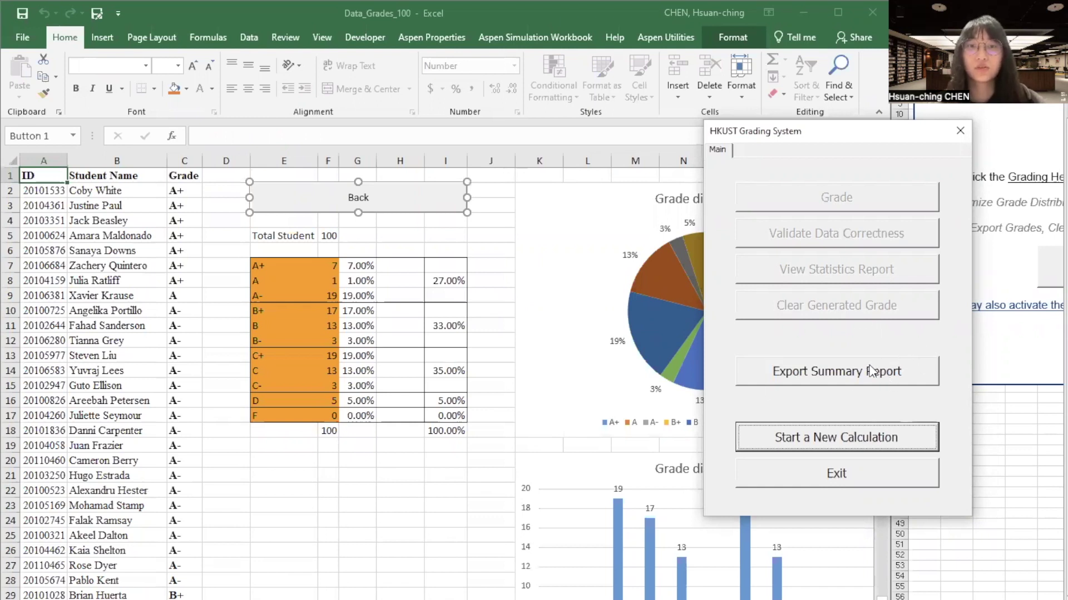
{"action": "left_click", "coordinate": [830, 378]}
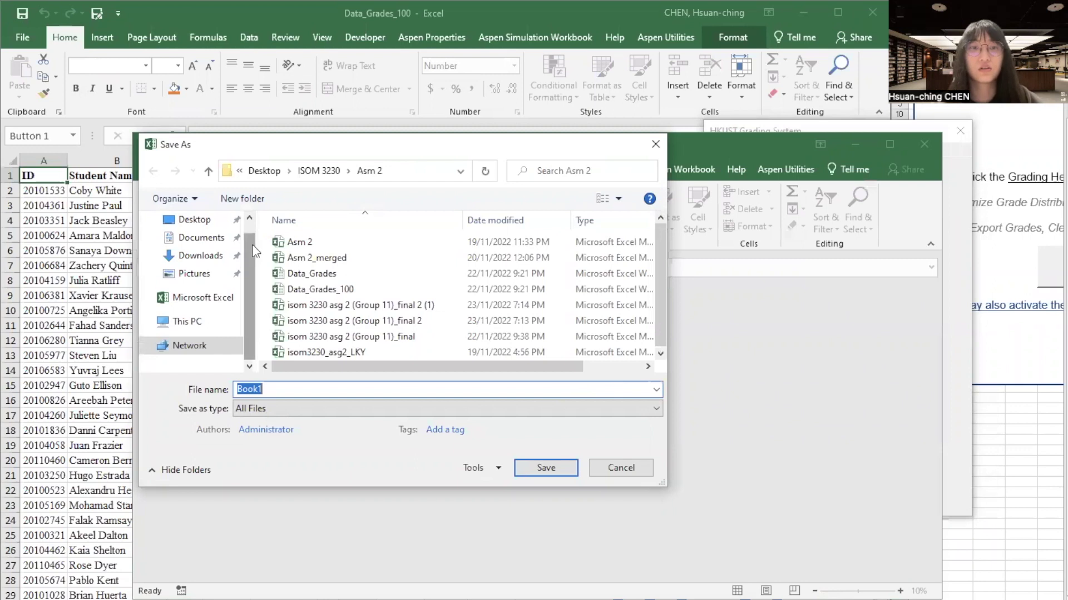
{"action": "left_click", "coordinate": [201, 221]}
{"action": "double_click", "coordinate": [319, 390]}
{"action": "type", "text": "Report"}
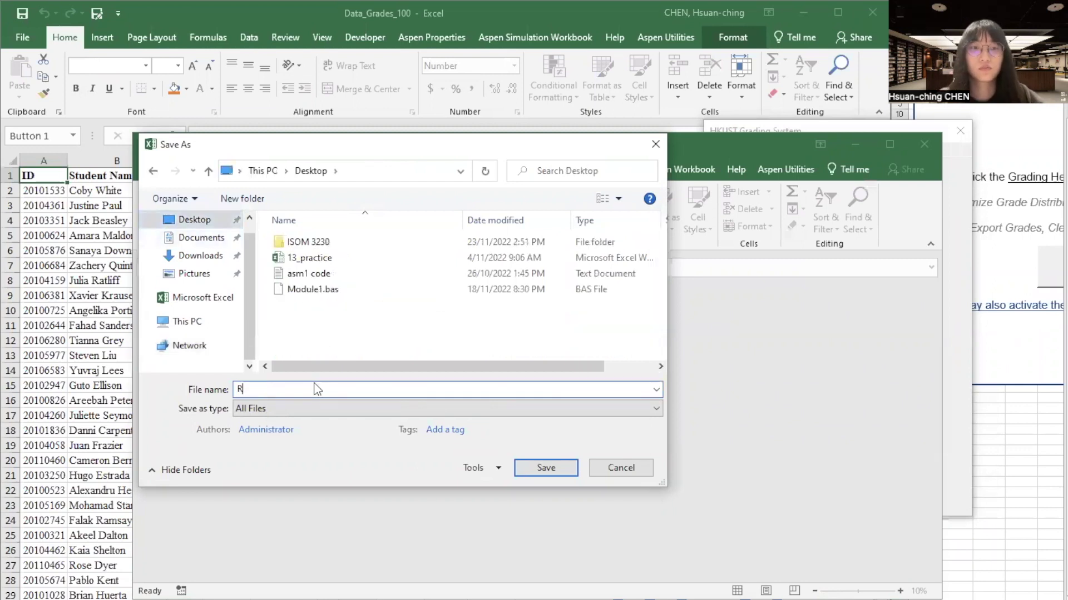
{"action": "left_click", "coordinate": [543, 468]}
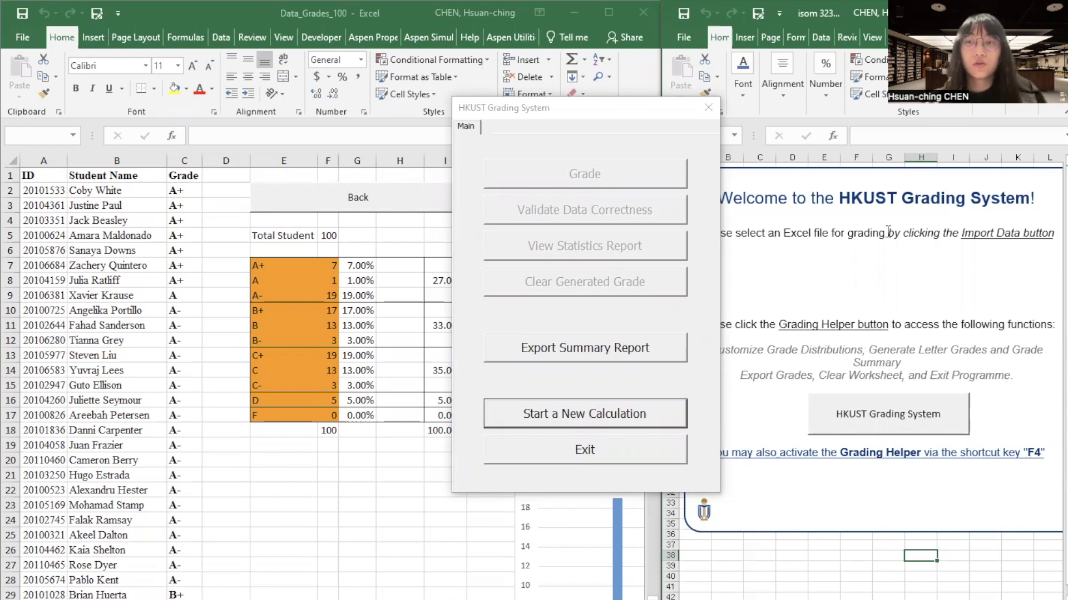
Start a new calculation and import the Data_Grades_100 workbook again
{"action": "left_click", "coordinate": [573, 417]}
{"action": "left_click", "coordinate": [565, 378]}
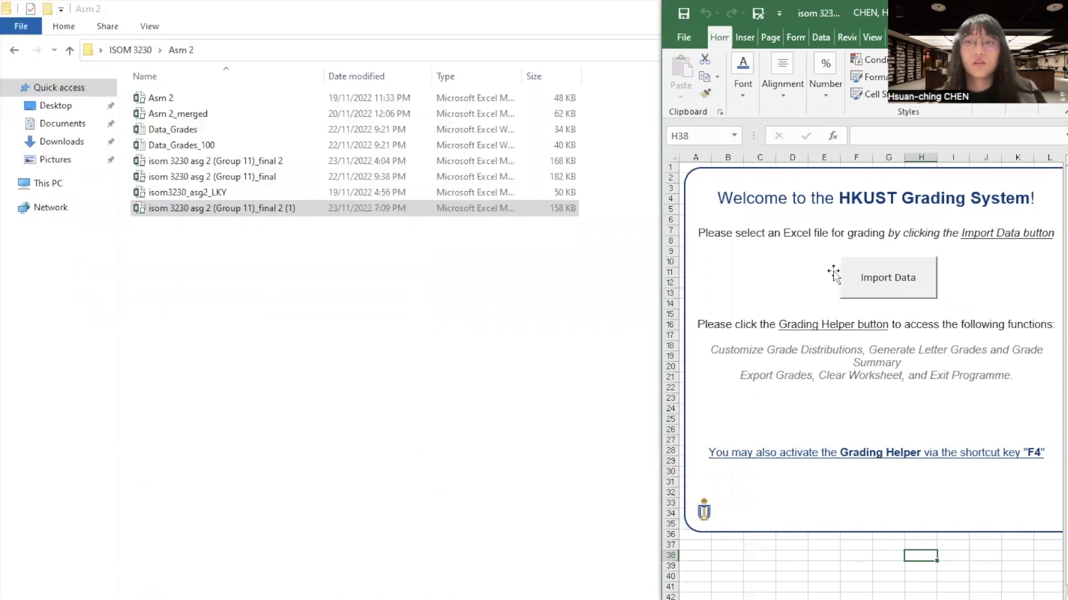
{"action": "left_click", "coordinate": [920, 293]}
{"action": "left_click", "coordinate": [598, 381]}
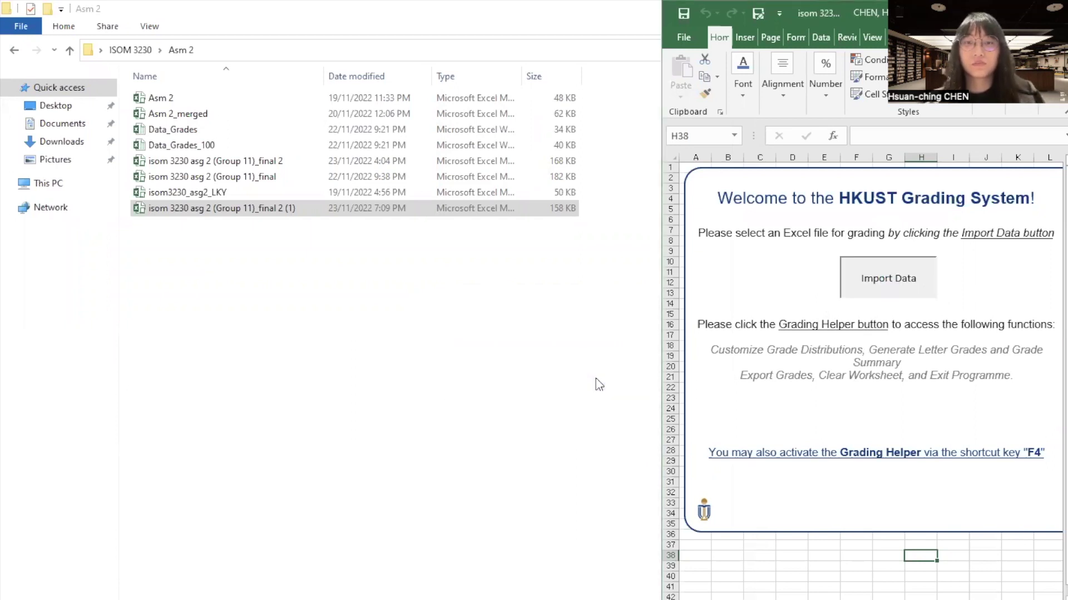
{"action": "double_click", "coordinate": [770, 153]}
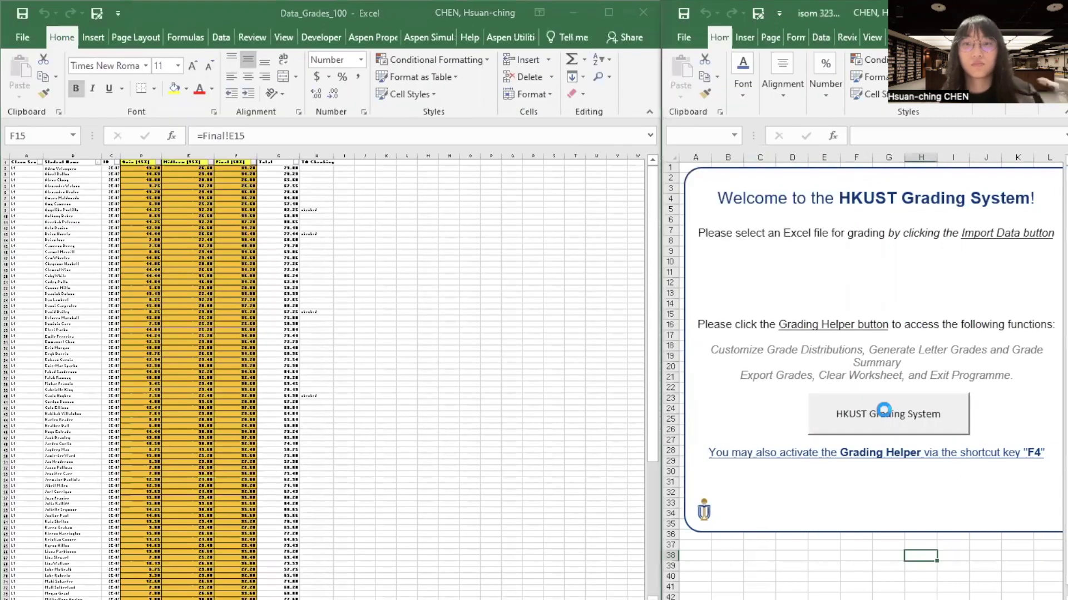
Launch the HKUST Grading System for the imported worksheet and exit the program
{"action": "left_click", "coordinate": [883, 412]}
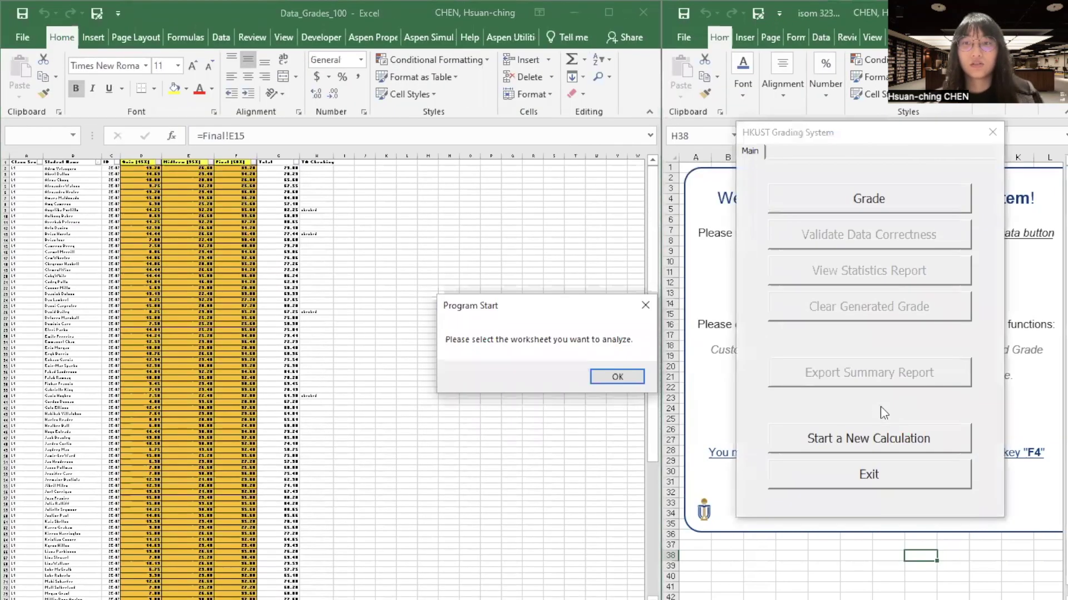
{"action": "left_click", "coordinate": [619, 376]}
{"action": "left_click_drag", "start_coordinate": [728, 128], "coordinate": [593, 115]}
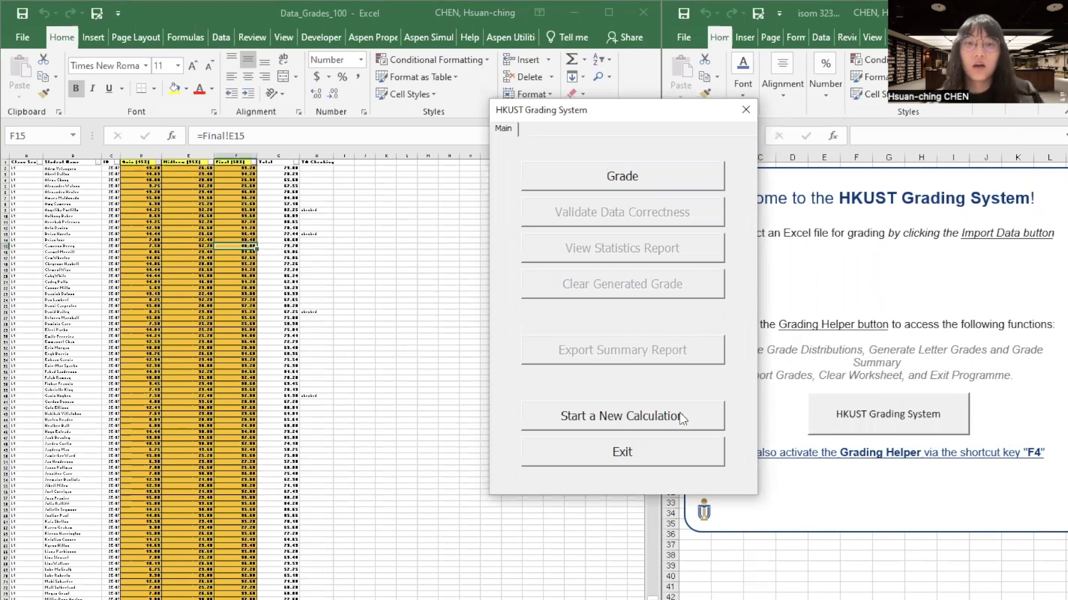
{"action": "left_click", "coordinate": [618, 452]}
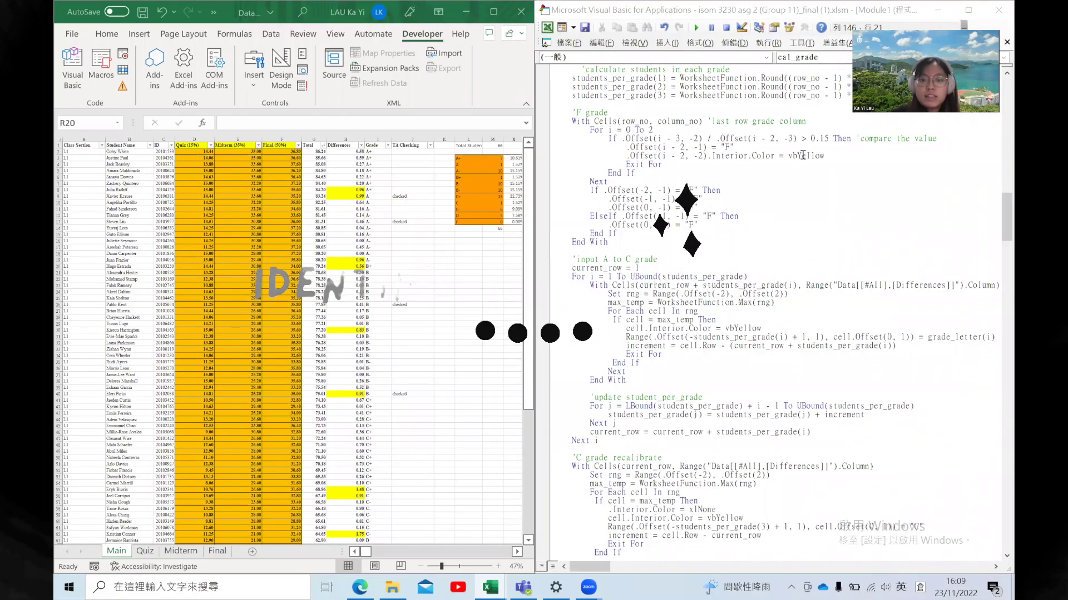
In the Visual Basic editor, examine the grade calculation code for the F grade condition and the Instructor, University and Student distribution methods
{"action": "left_click_drag", "start_coordinate": [574, 118], "coordinate": [626, 119]}
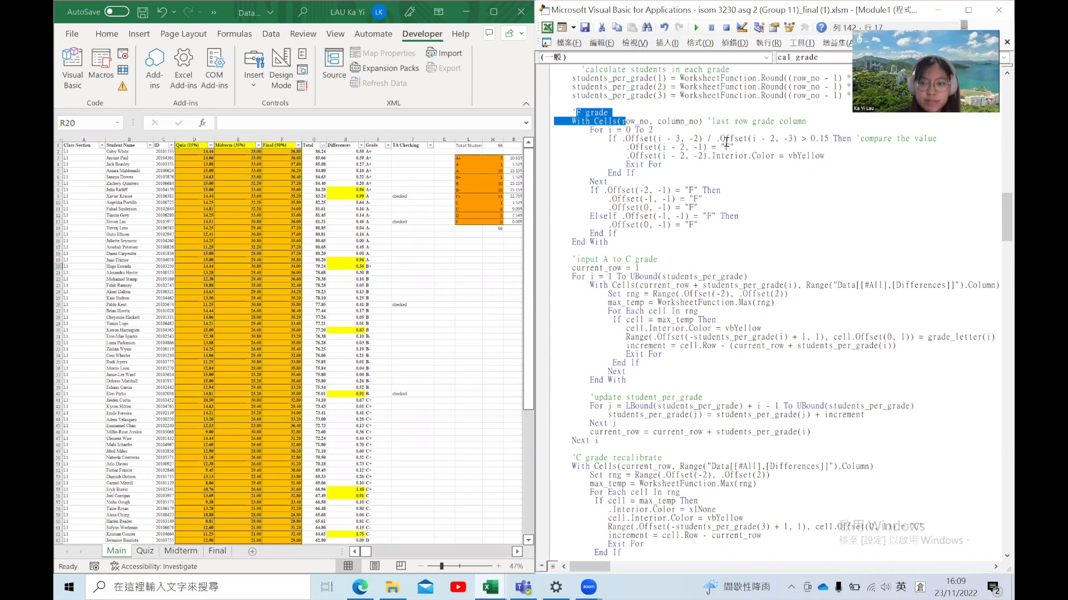
{"action": "left_click_drag", "start_coordinate": [797, 138], "coordinate": [832, 139]}
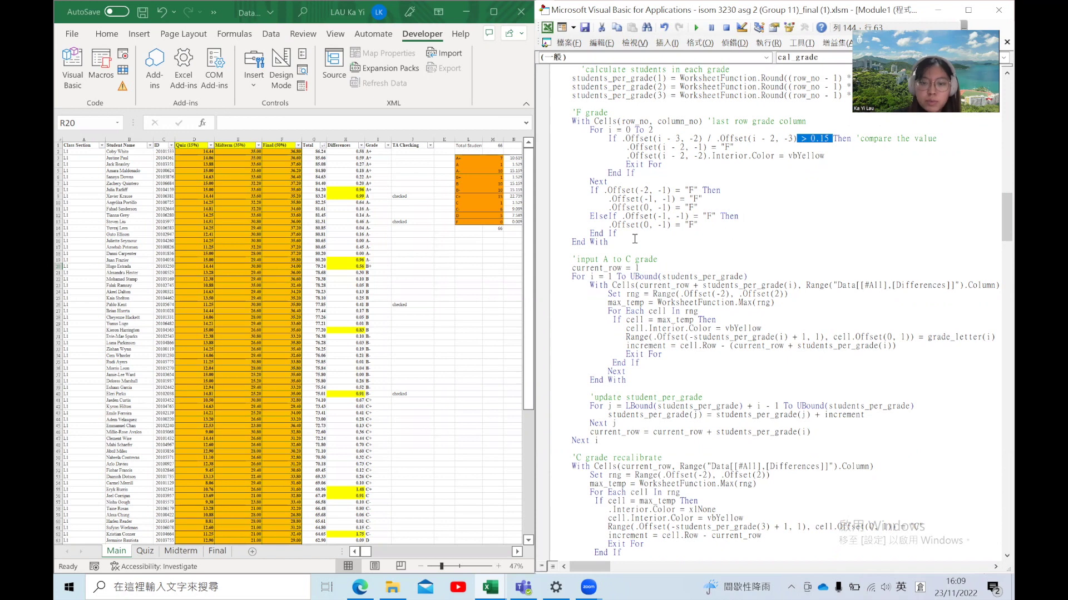
{"action": "left_click", "coordinate": [636, 243]}
{"action": "scroll", "coordinate": [662, 245], "scroll_direction": "down", "scroll_amount": 3}
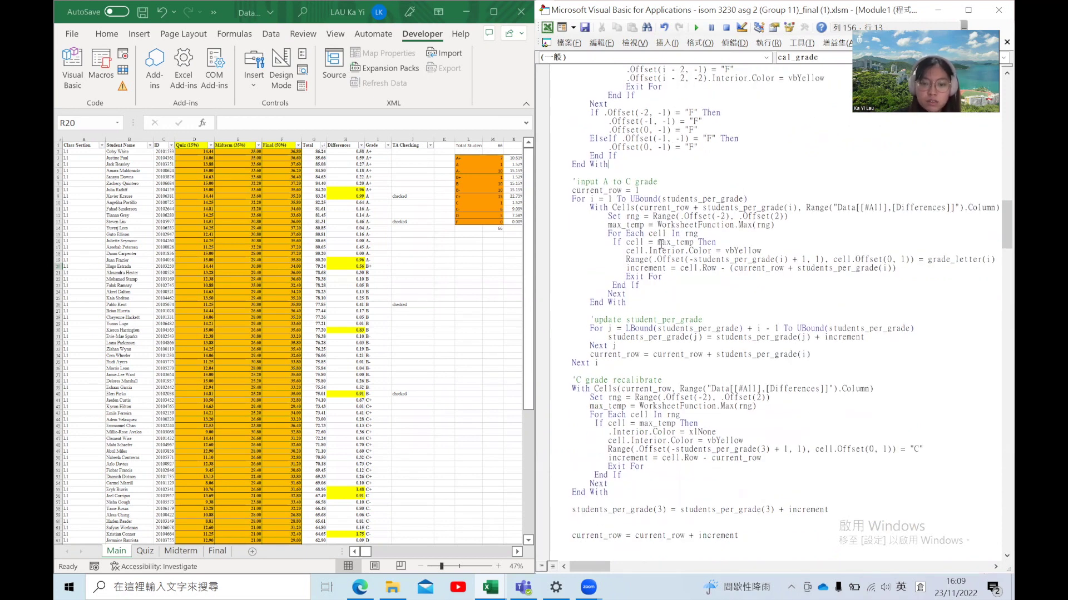
{"action": "scroll", "coordinate": [660, 244], "scroll_direction": "up", "scroll_amount": 4}
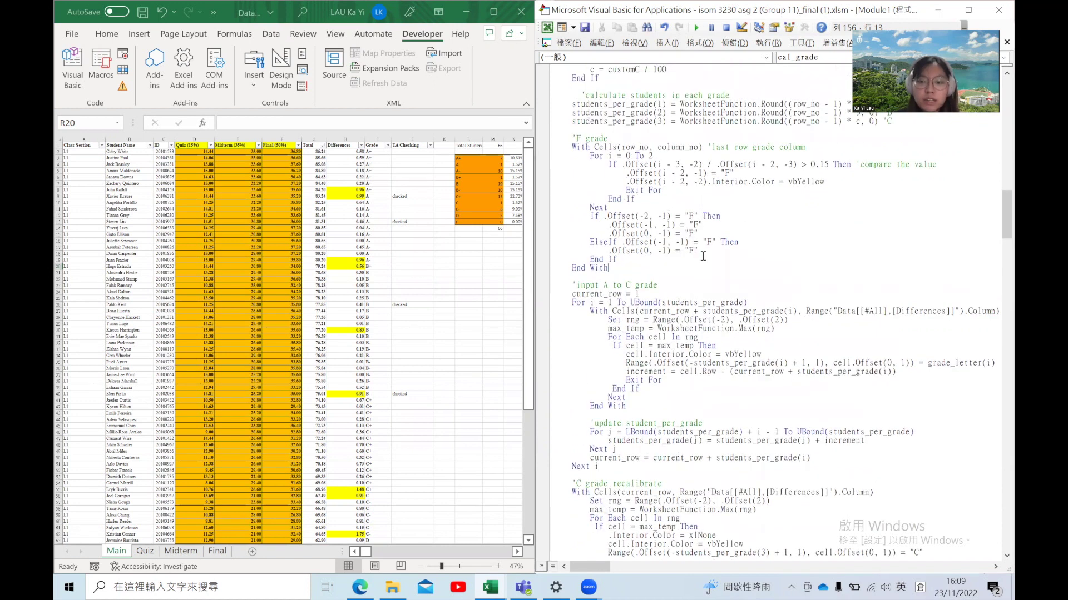
{"action": "scroll", "coordinate": [703, 256], "scroll_direction": "up", "scroll_amount": 6}
{"action": "left_click_drag", "start_coordinate": [814, 268], "coordinate": [685, 268]}
{"action": "scroll", "coordinate": [699, 268], "scroll_direction": "up", "scroll_amount": 2}
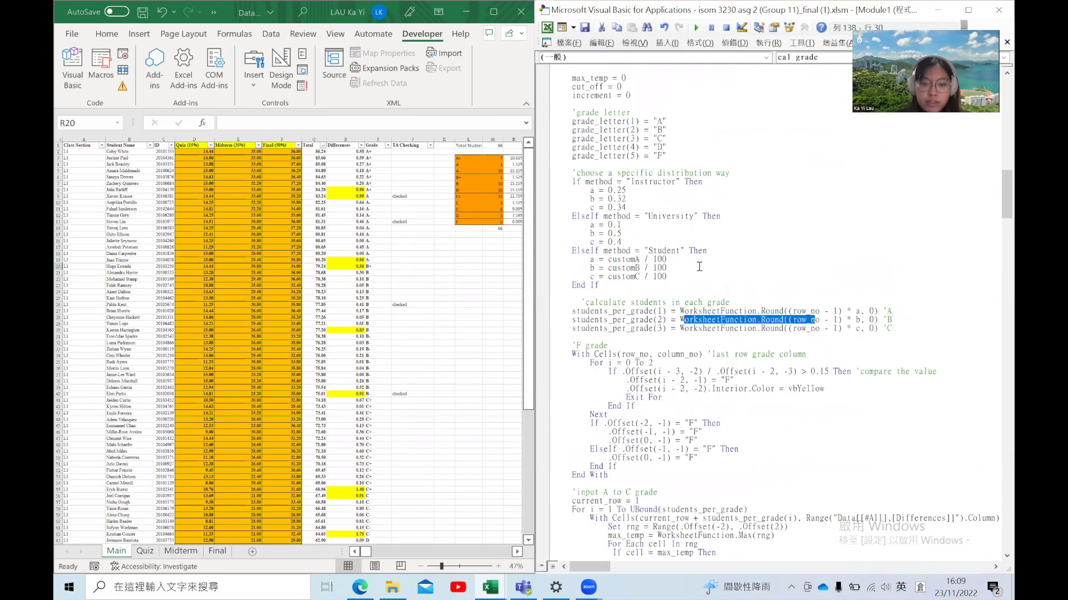
{"action": "scroll", "coordinate": [699, 267], "scroll_direction": "up", "scroll_amount": 1}
{"action": "left_click_drag", "start_coordinate": [692, 302], "coordinate": [564, 209]}
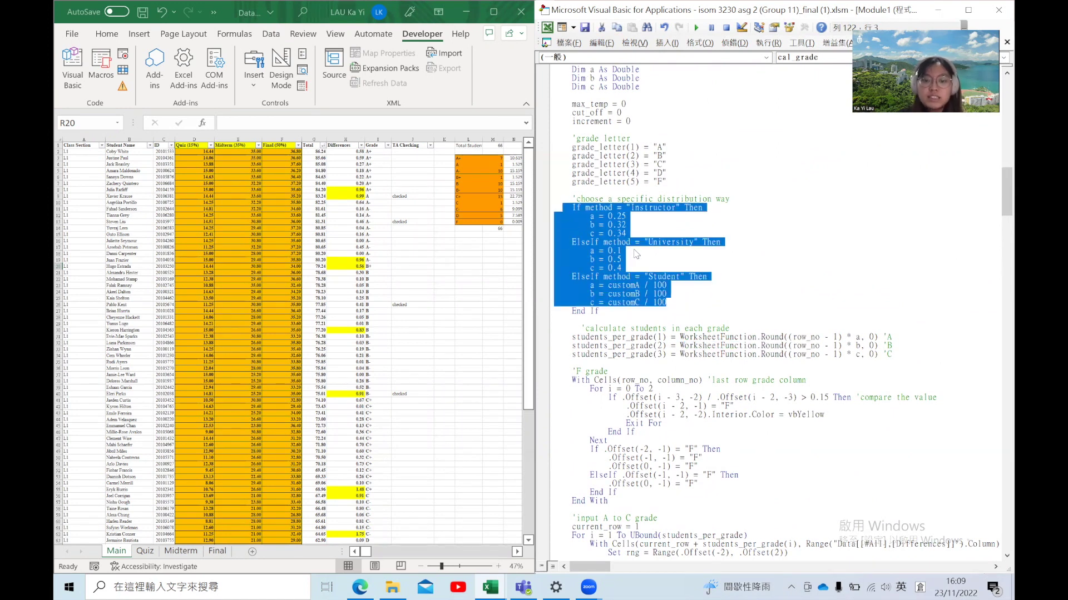
Review the code that assigns the A to C grades, updates the student counts, recalibrates the C grade and assigns the D grade
{"action": "scroll", "coordinate": [736, 329], "scroll_direction": "down", "scroll_amount": 11}
{"action": "scroll", "coordinate": [736, 324], "scroll_direction": "down", "scroll_amount": 2}
{"action": "left_click", "coordinate": [733, 321]}
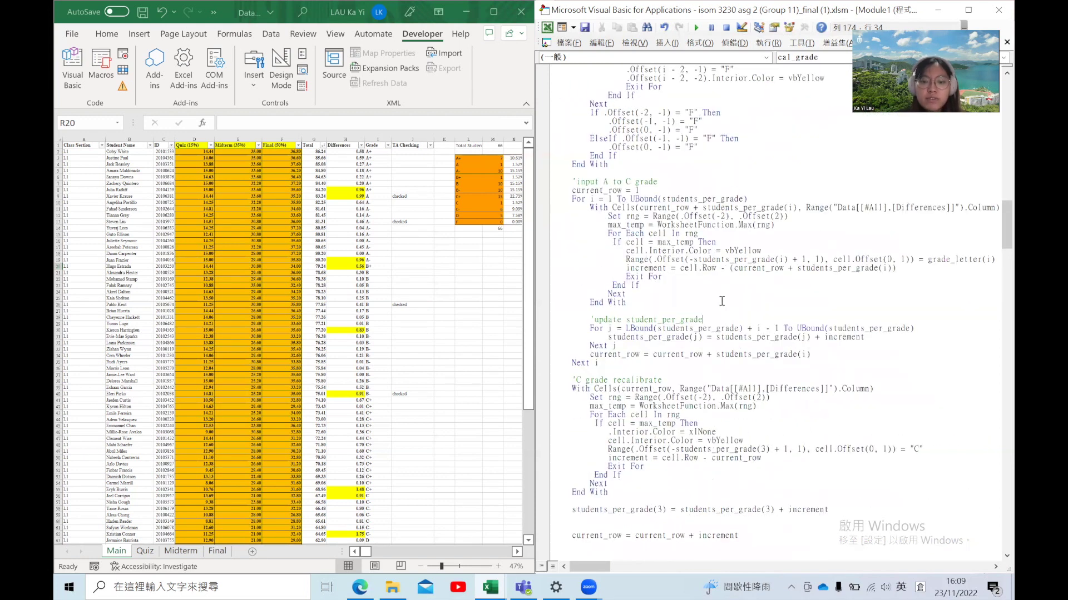
{"action": "scroll", "coordinate": [723, 302], "scroll_direction": "down", "scroll_amount": 2}
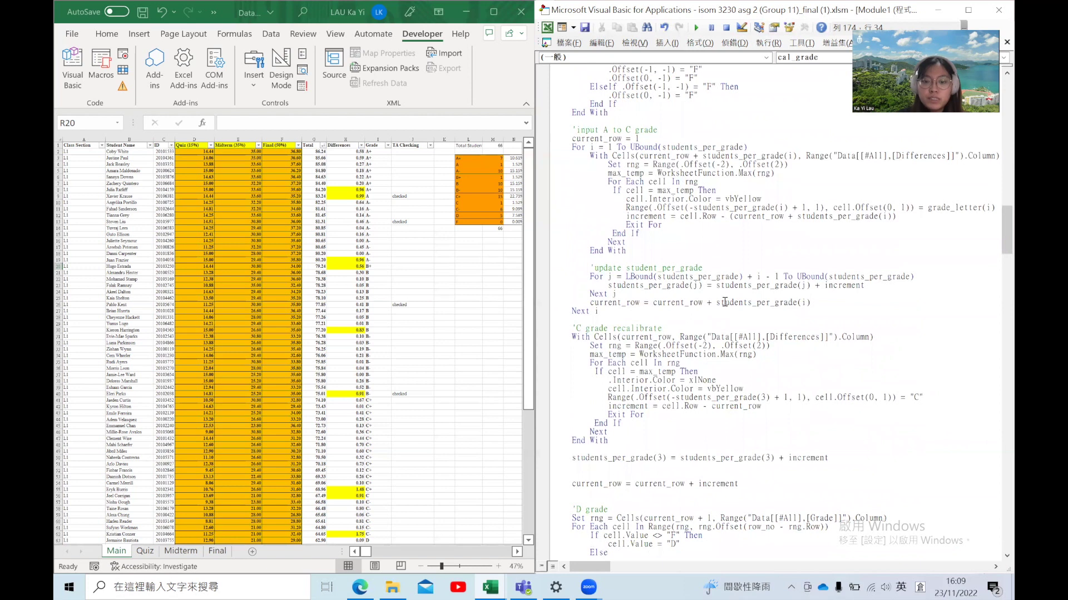
{"action": "scroll", "coordinate": [725, 302], "scroll_direction": "down", "scroll_amount": 5}
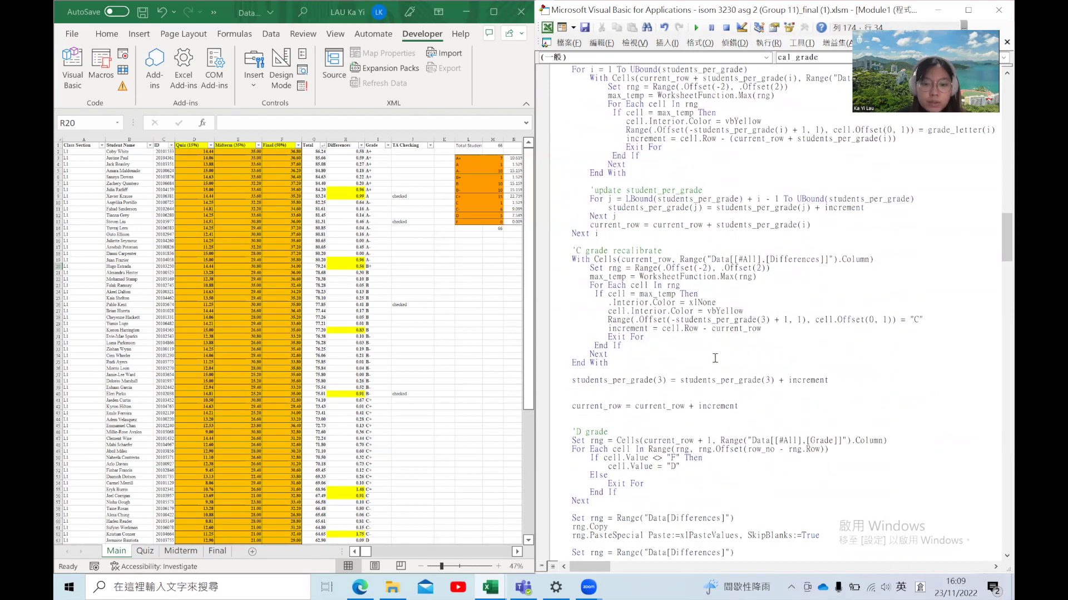
{"action": "scroll", "coordinate": [715, 357], "scroll_direction": "down", "scroll_amount": 9}
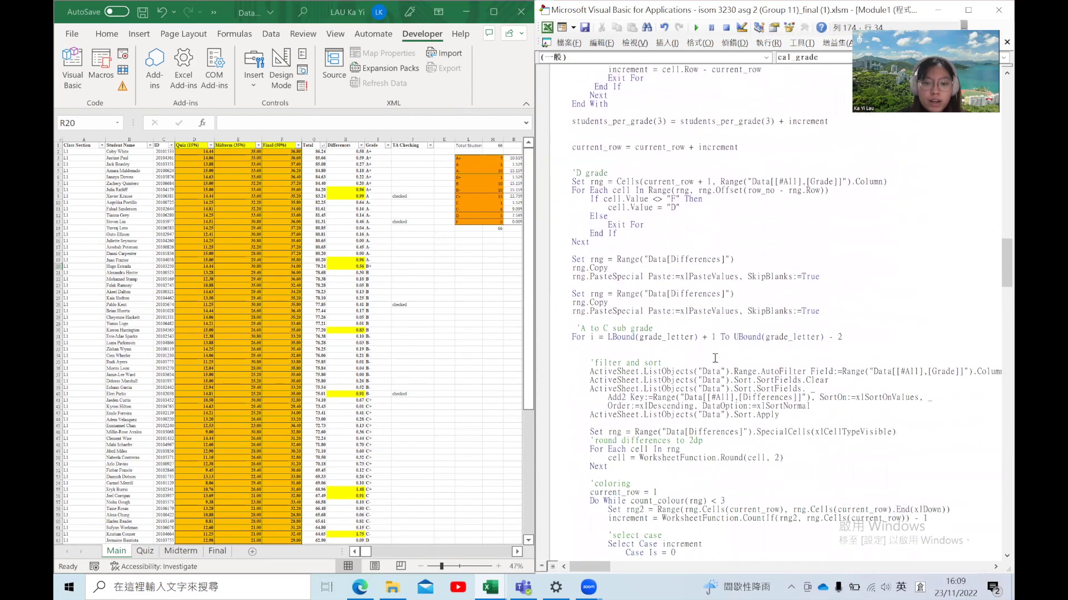
{"action": "scroll", "coordinate": [715, 357], "scroll_direction": "down", "scroll_amount": 2}
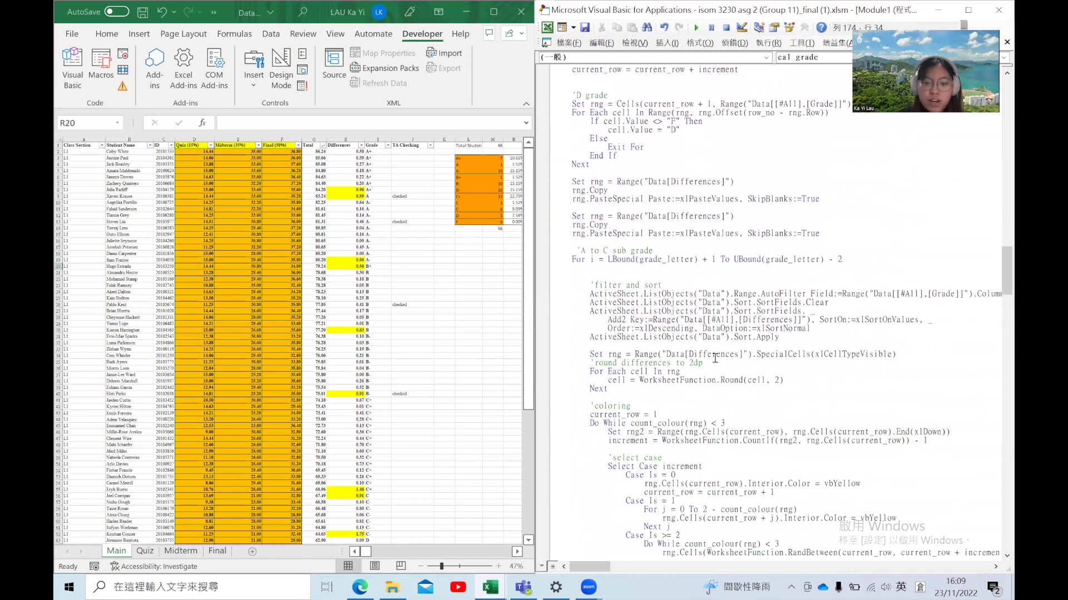
{"action": "scroll", "coordinate": [715, 358], "scroll_direction": "down", "scroll_amount": 1}
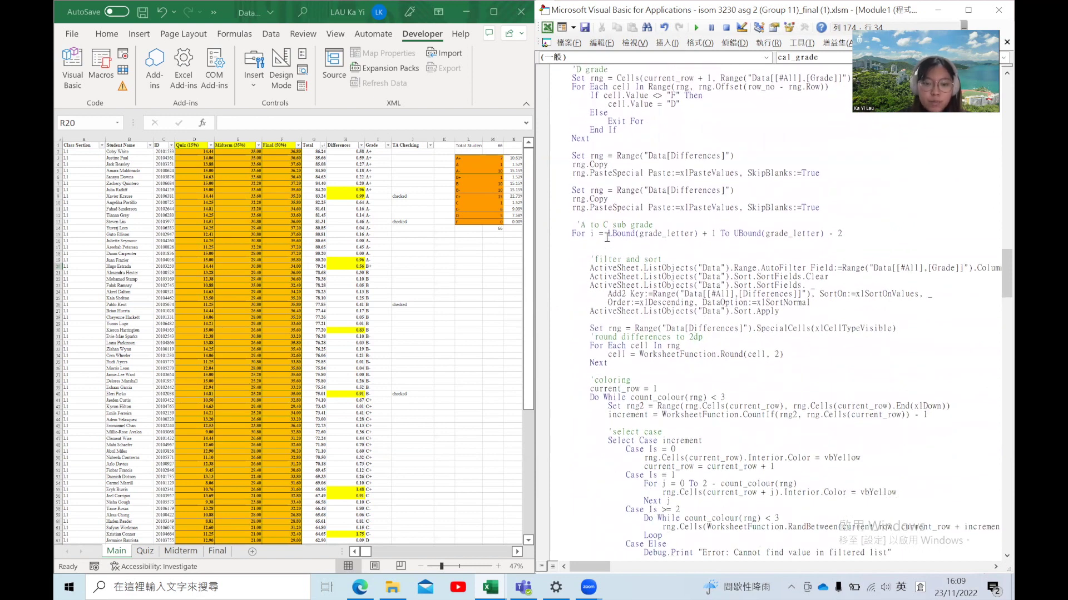
Examine the A to C sub-grade loop, including its sorting, rounding and colouring cases
{"action": "left_click_drag", "start_coordinate": [607, 235], "coordinate": [693, 245]}
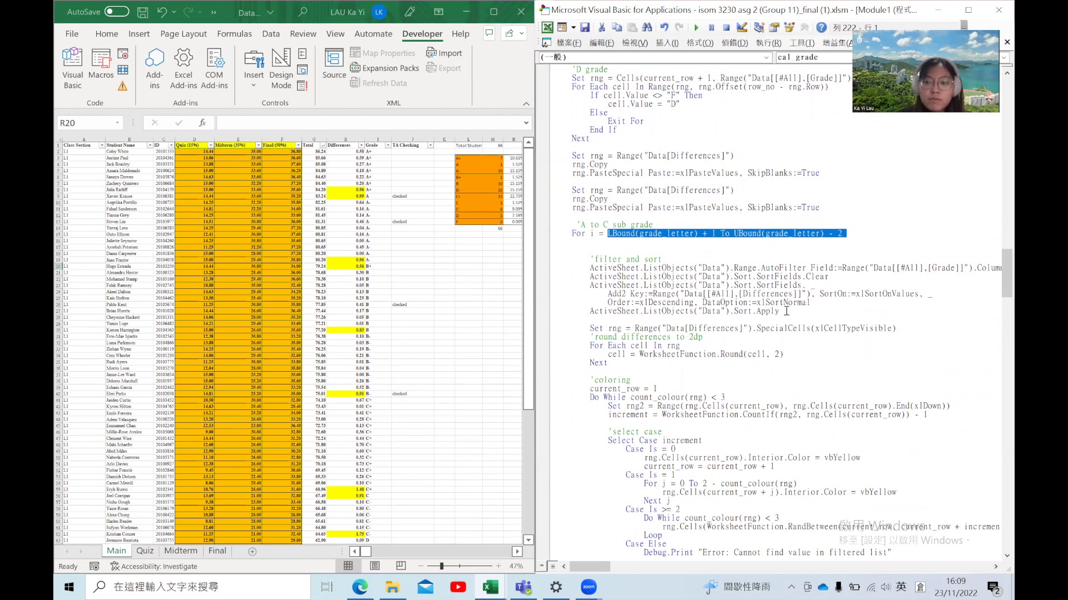
{"action": "scroll", "coordinate": [795, 341], "scroll_direction": "down", "scroll_amount": 4}
{"action": "scroll", "coordinate": [830, 392], "scroll_direction": "down", "scroll_amount": 1}
{"action": "left_click_drag", "start_coordinate": [831, 390], "coordinate": [868, 395]}
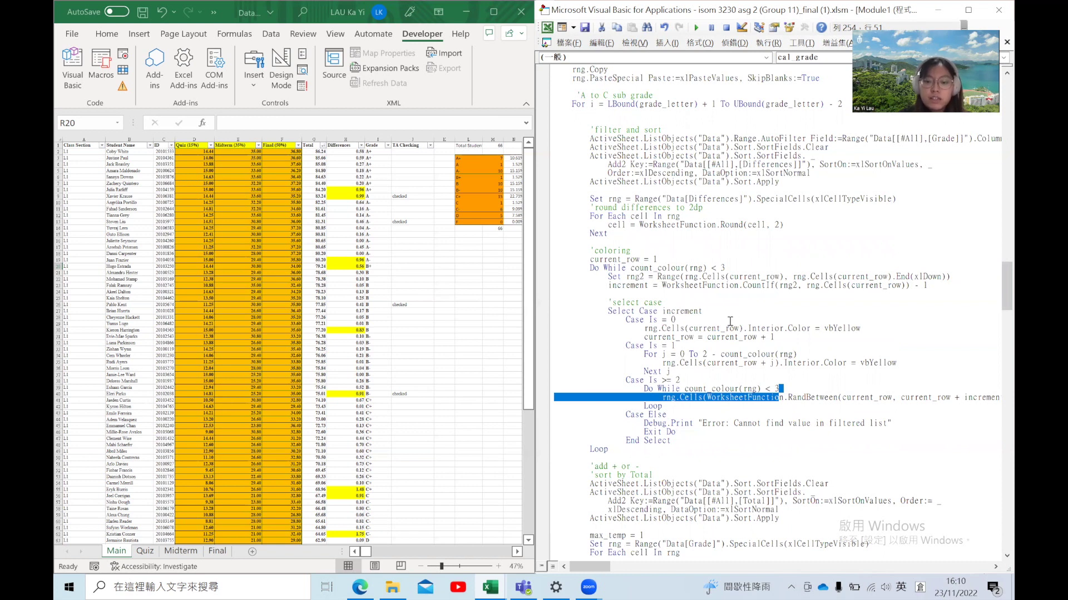
{"action": "left_click", "coordinate": [798, 395]}
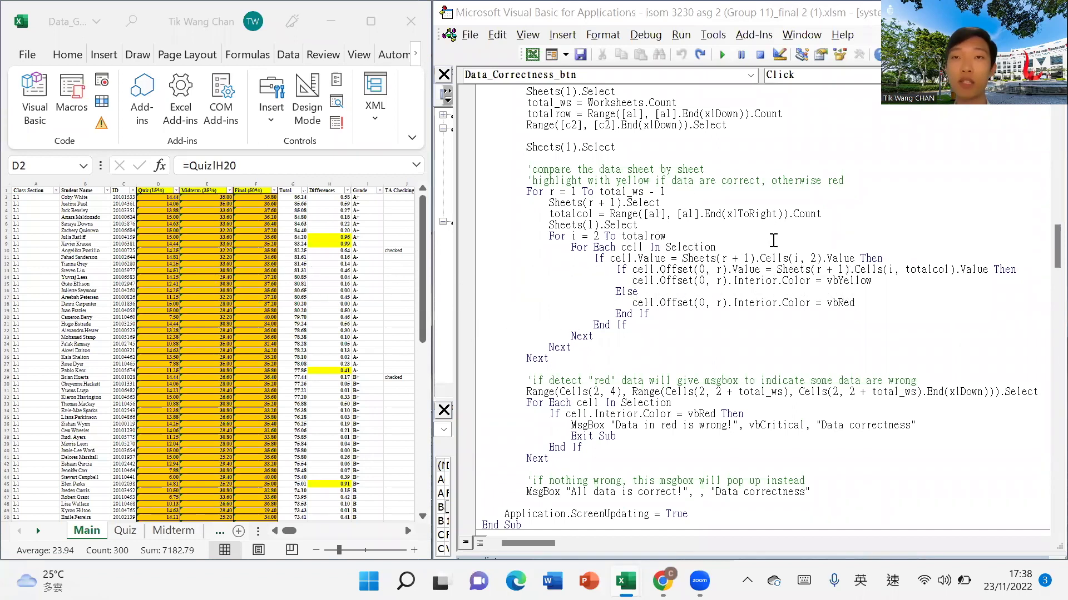
Examine the Data_Correctness_btn code for its sheet-by-sheet comparison loops, the yellow and red highlighting and the two message boxes
{"action": "left_click_drag", "start_coordinate": [892, 256], "coordinate": [511, 246]}
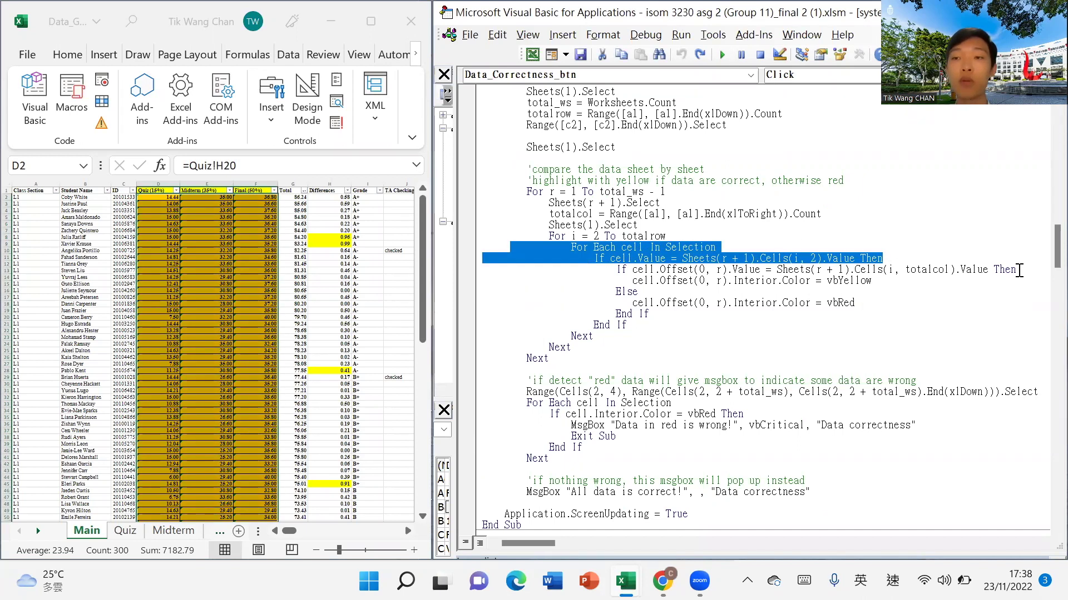
{"action": "left_click", "coordinate": [1019, 270]}
{"action": "left_click_drag", "start_coordinate": [1019, 270], "coordinate": [563, 276]}
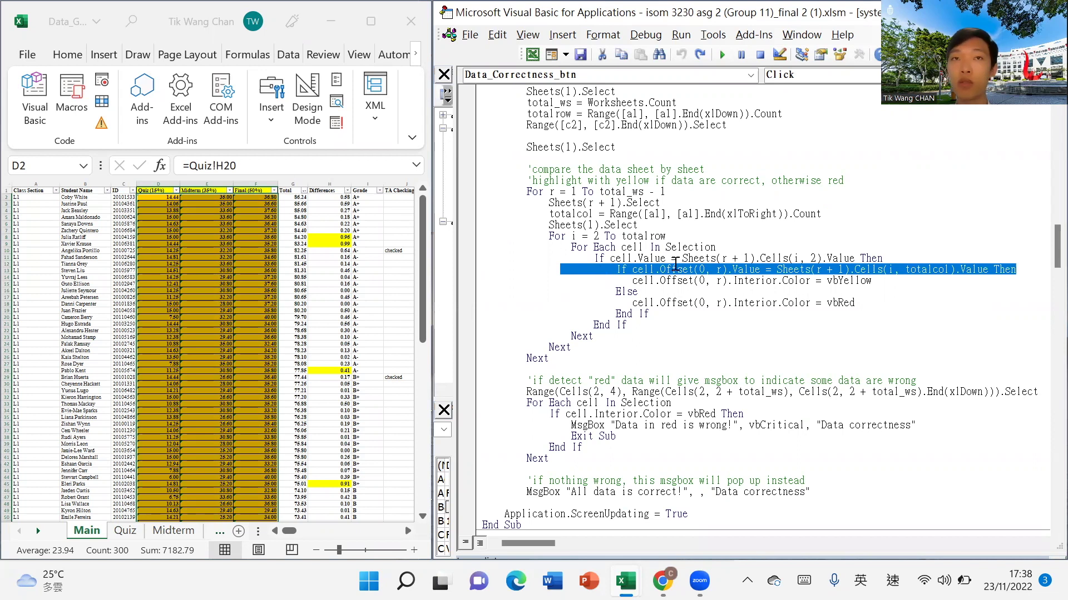
{"action": "left_click_drag", "start_coordinate": [874, 285], "coordinate": [826, 302]}
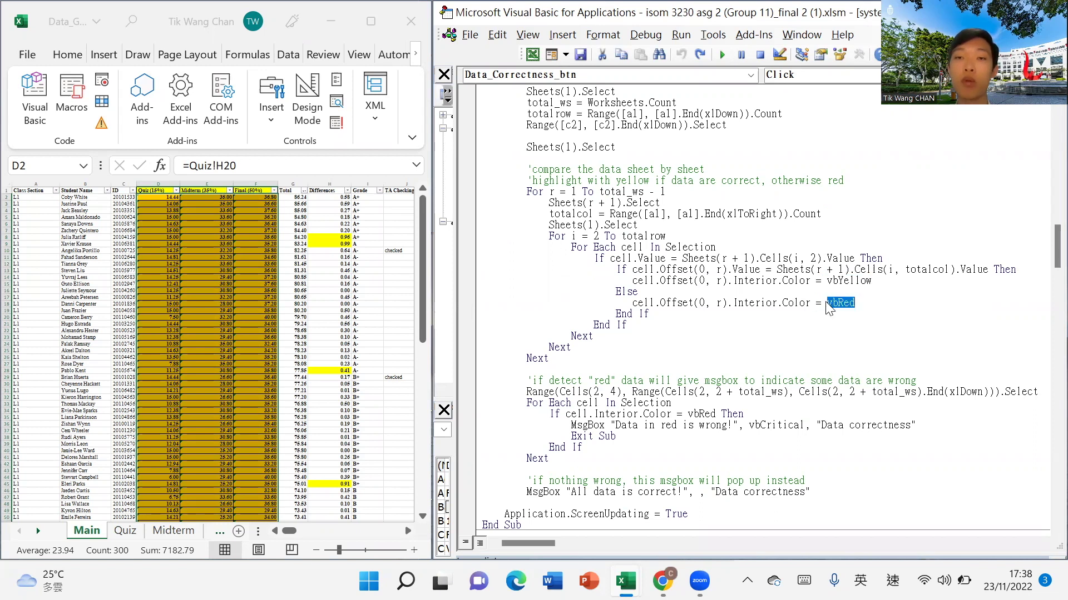
{"action": "left_click_drag", "start_coordinate": [675, 238], "coordinate": [473, 243]}
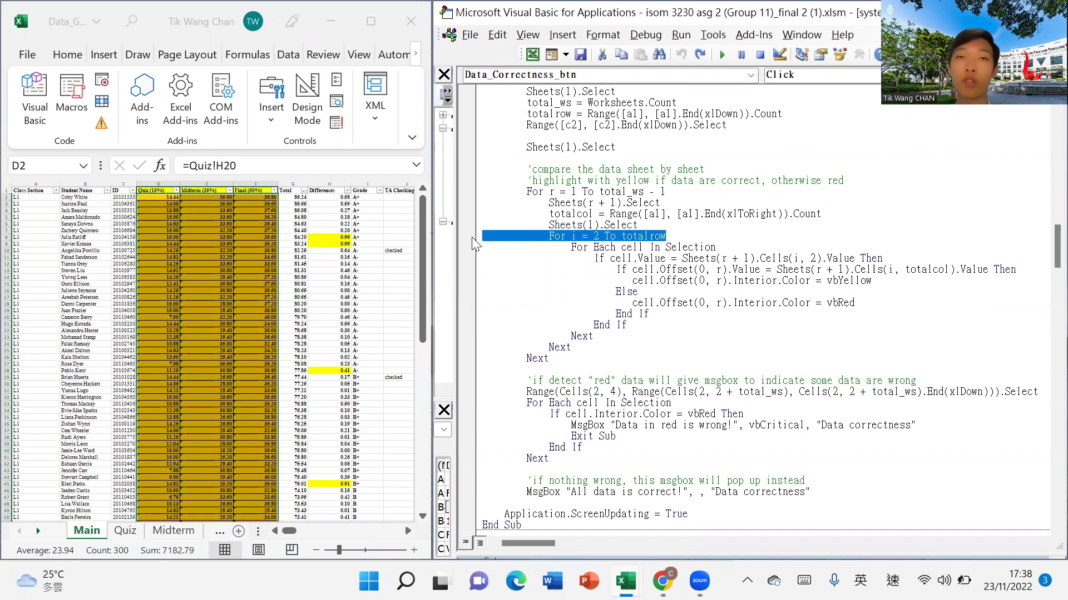
{"action": "left_click", "coordinate": [633, 346]}
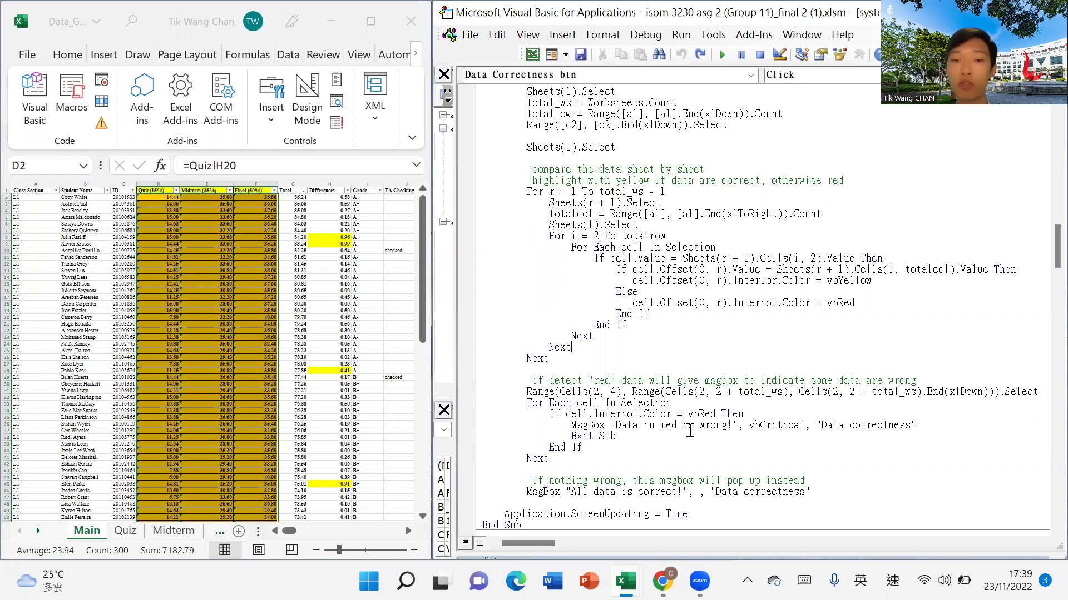
{"action": "left_click_drag", "start_coordinate": [687, 404], "coordinate": [526, 404]}
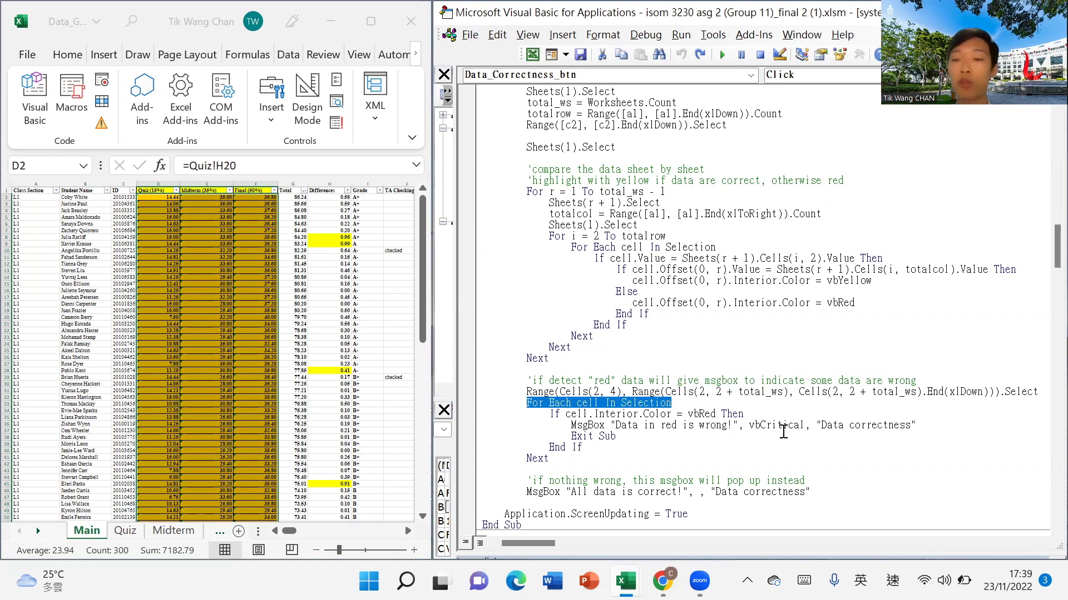
{"action": "left_click_drag", "start_coordinate": [918, 426], "coordinate": [572, 425]}
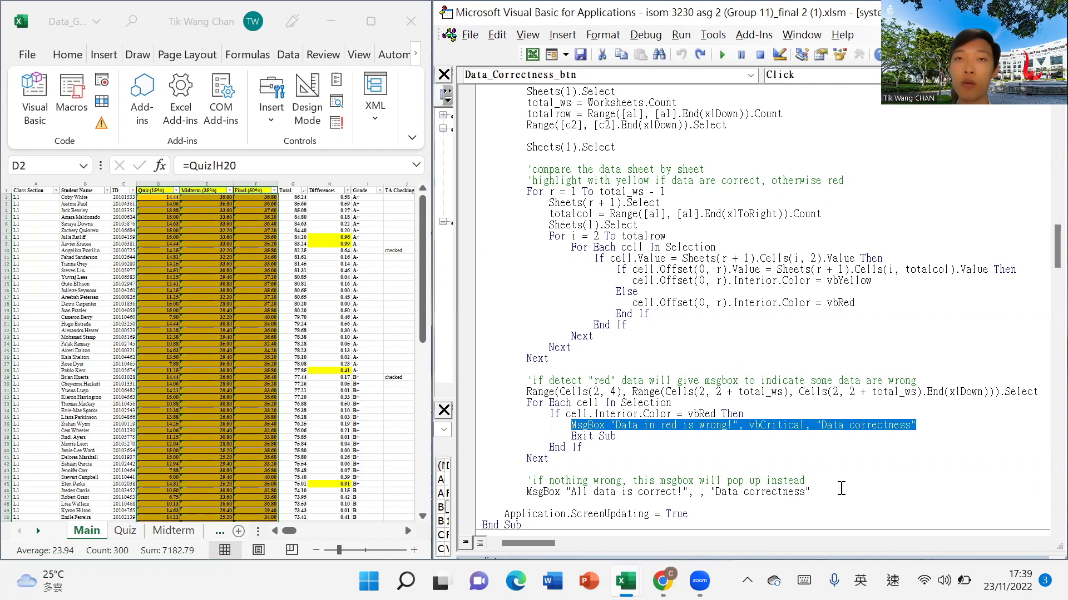
{"action": "left_click_drag", "start_coordinate": [811, 493], "coordinate": [523, 494]}
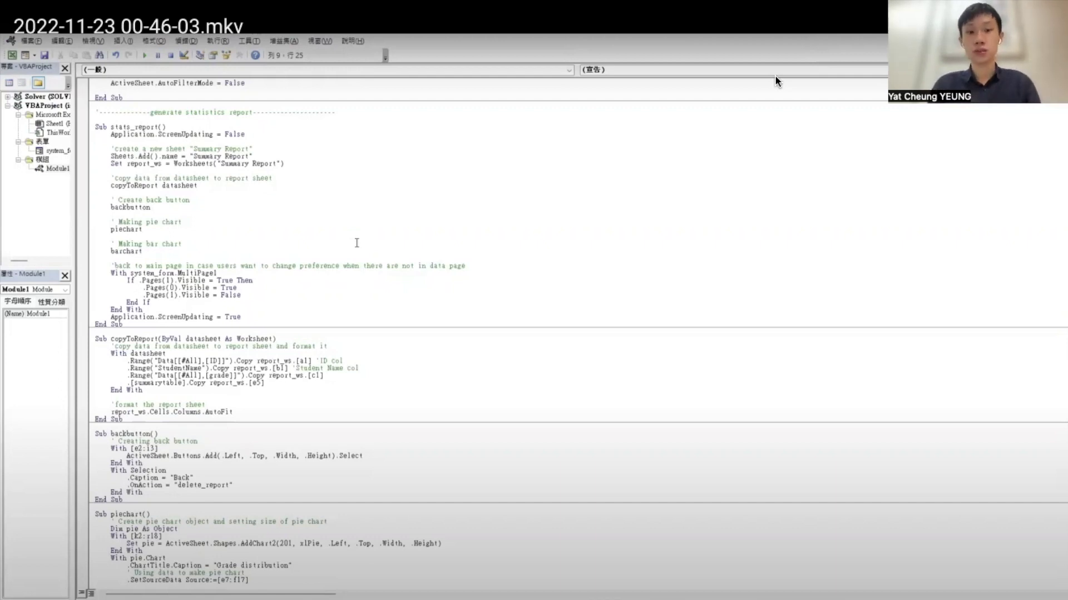
Review the stats_report code and its procedures for copying report data, the Back button, the pie chart and the bar chart
{"action": "left_click", "coordinate": [782, 287]}
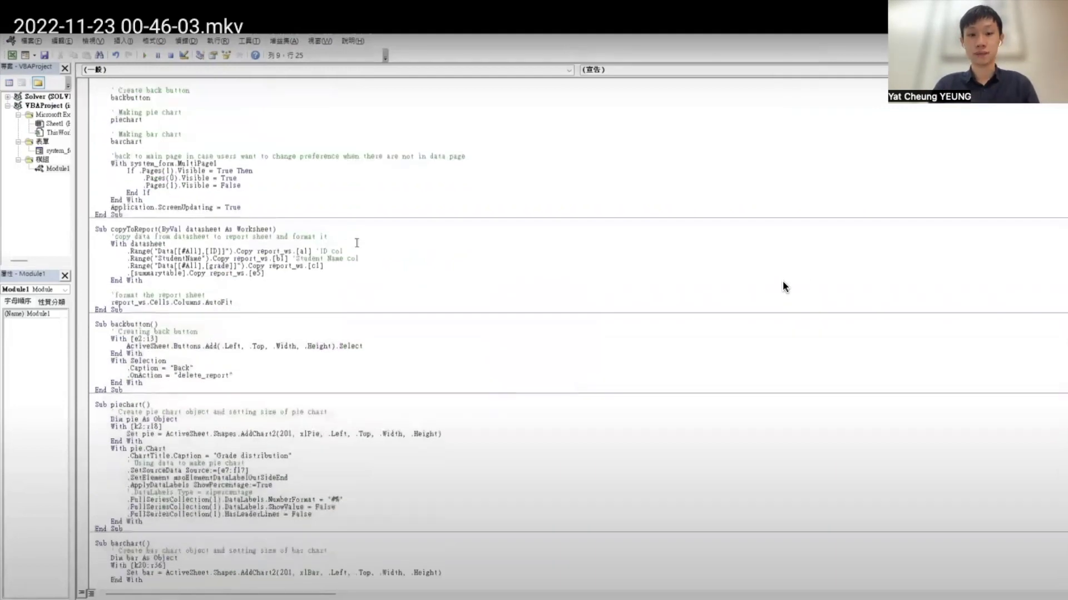
{"action": "left_click", "coordinate": [783, 282]}
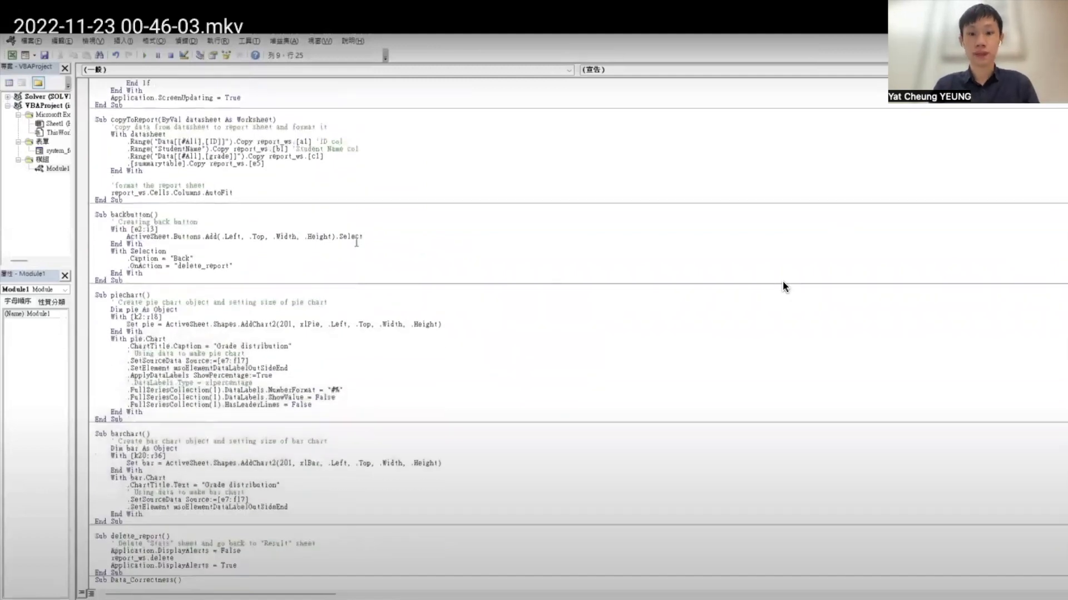